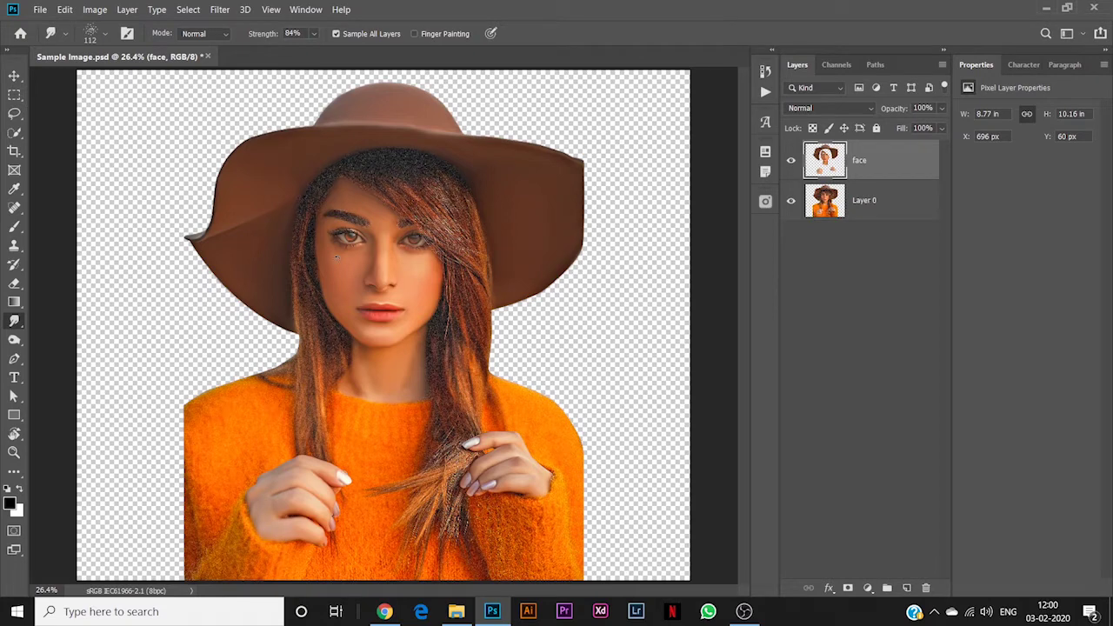
Add a new layer above the face layer and name it Hair.
click(906, 588)
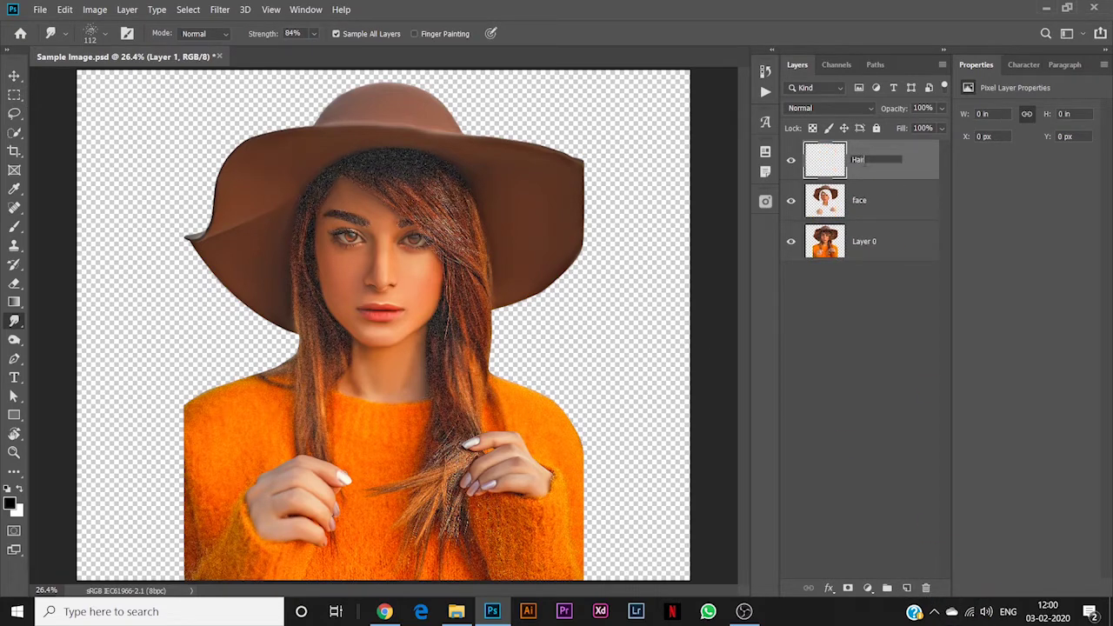
key(Return)
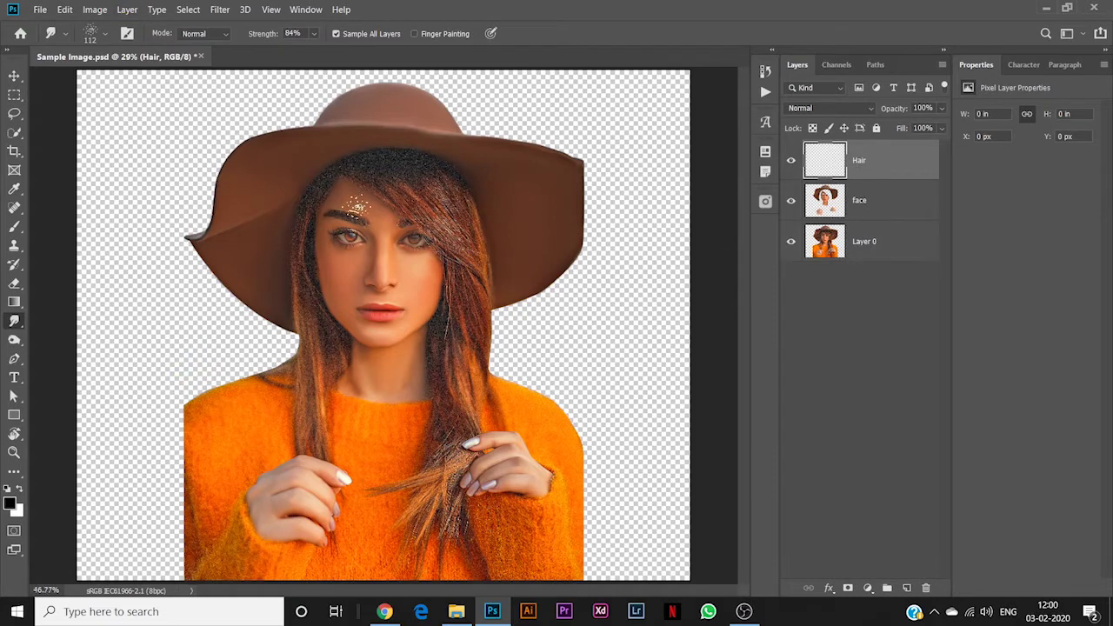
Set the Smudge tool to the Custom tip from the hair brush group at 125 px with 85% strength.
scroll(348, 200, up, 4)
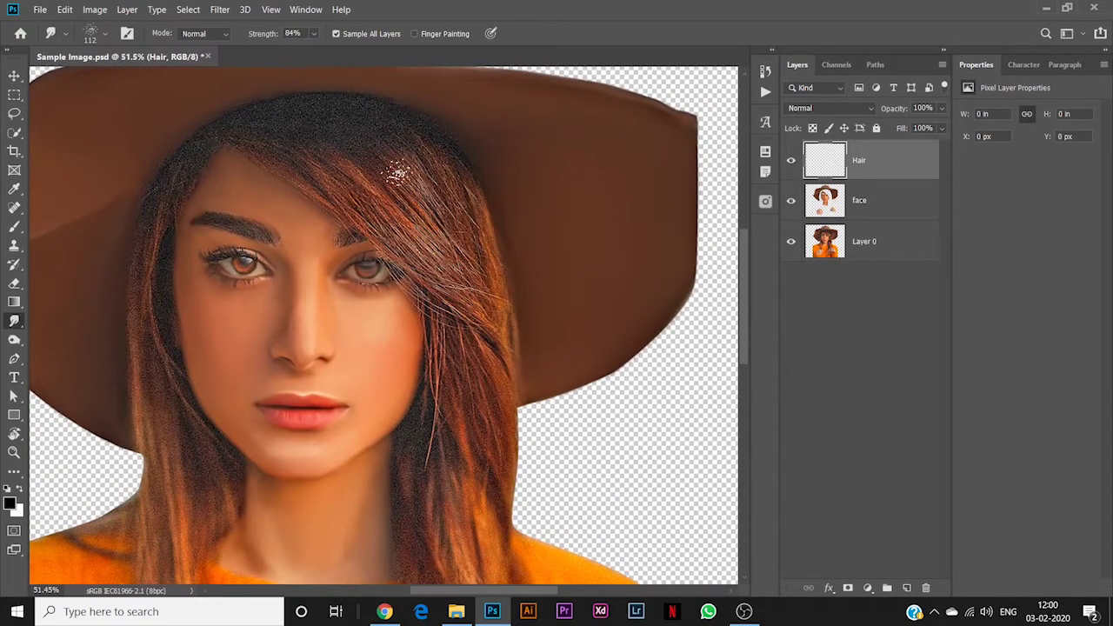
click(104, 33)
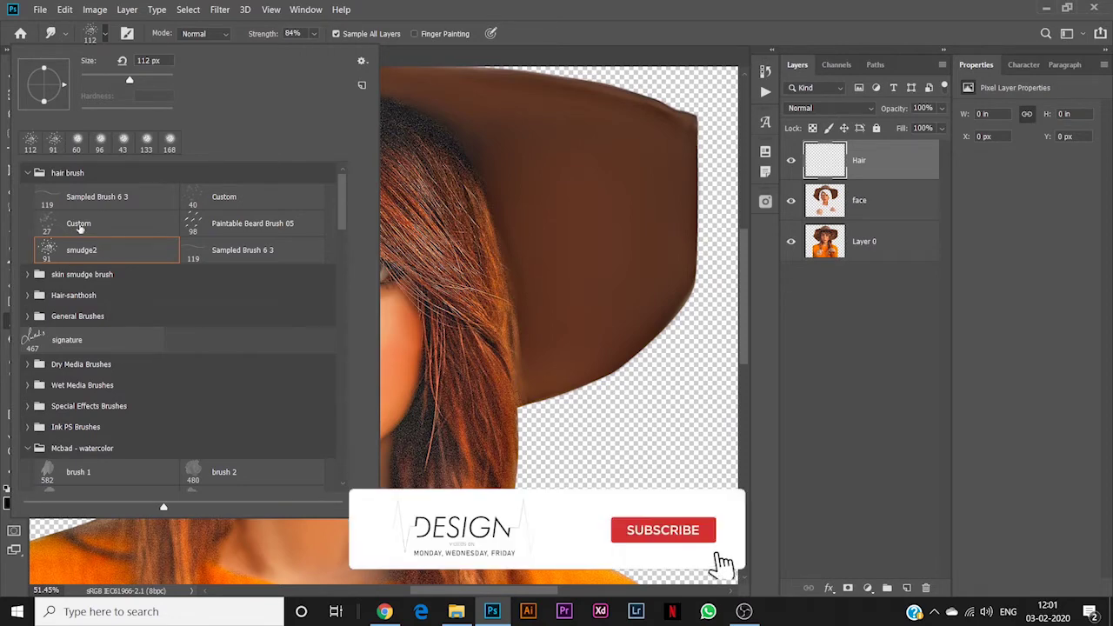
click(80, 228)
click(577, 7)
scroll(424, 239, up, 4)
drag(425, 151, 400, 383)
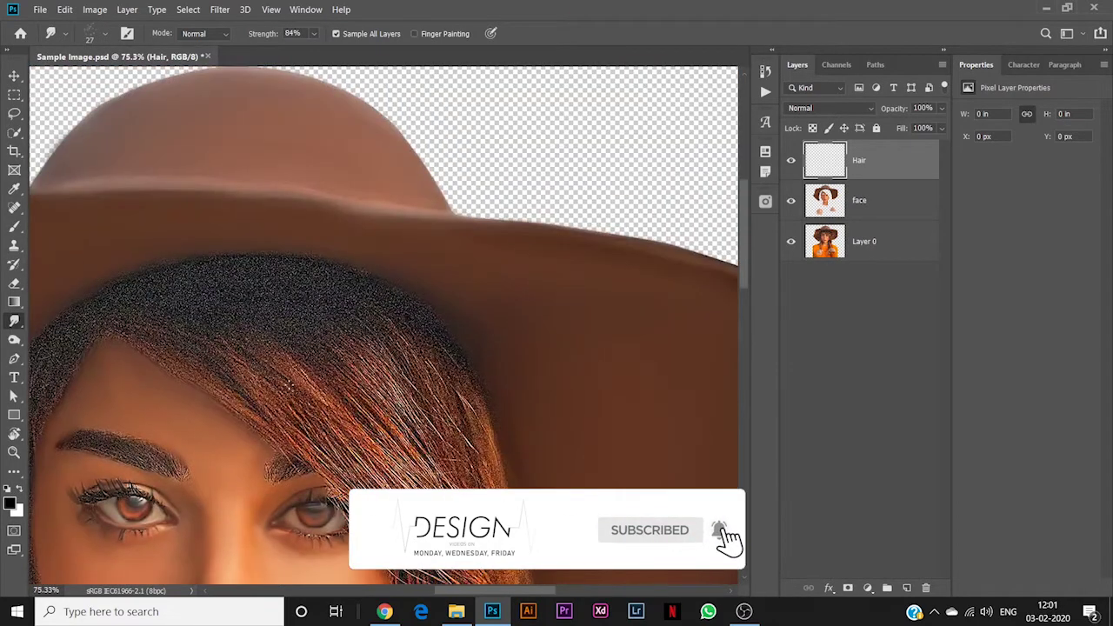
alt+right_click(301, 389)
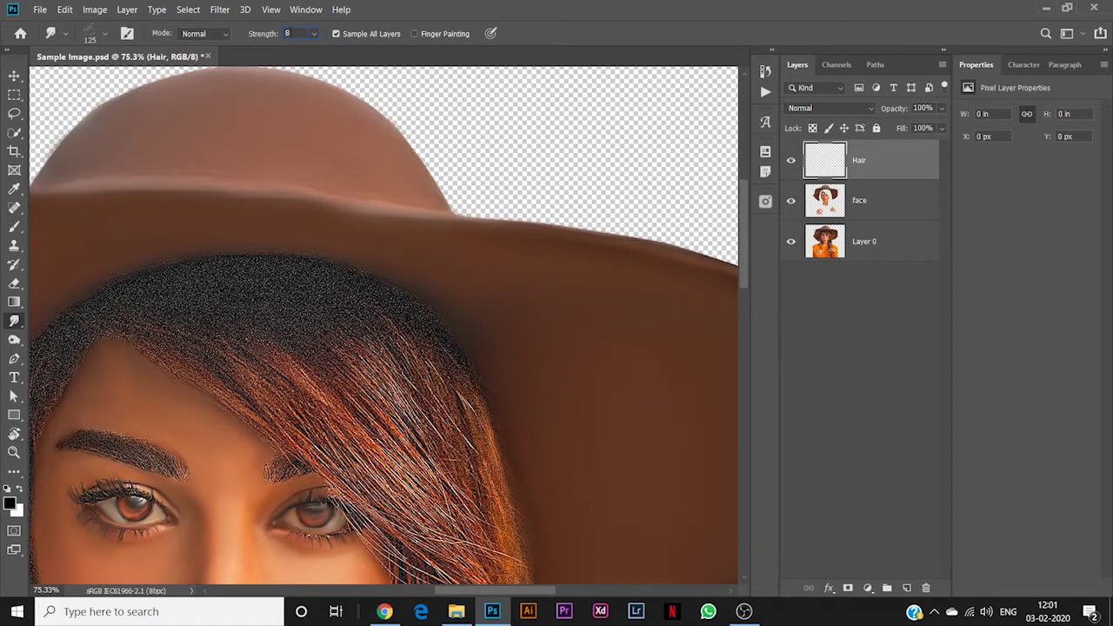
drag(253, 334, 268, 307)
Smudge the middle of the fringe along the hair direction, from the dark roots toward the eye.
drag(396, 338, 401, 276)
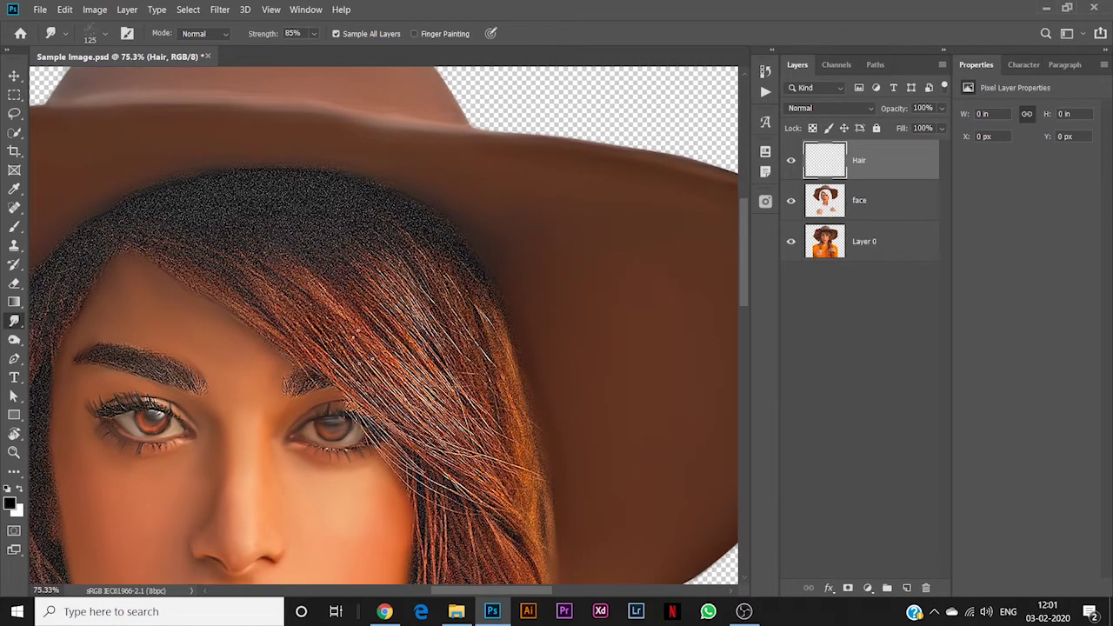
mouse_move(338, 320)
mouse_down()
mouse_move(354, 344)
mouse_move(452, 398)
mouse_up()
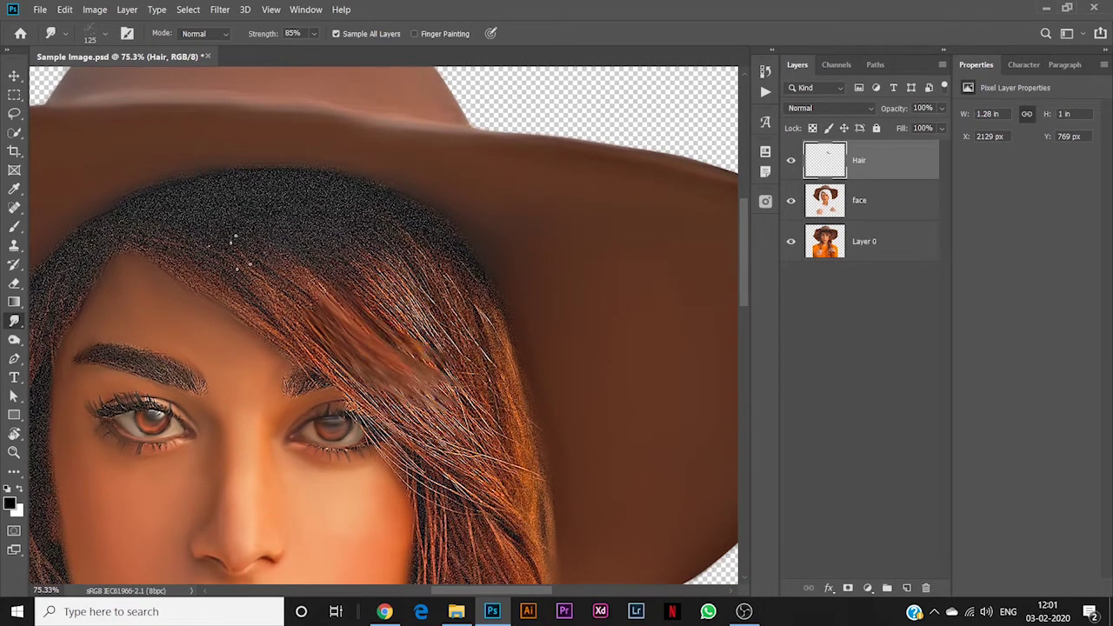
drag(304, 302, 311, 310)
drag(234, 263, 321, 315)
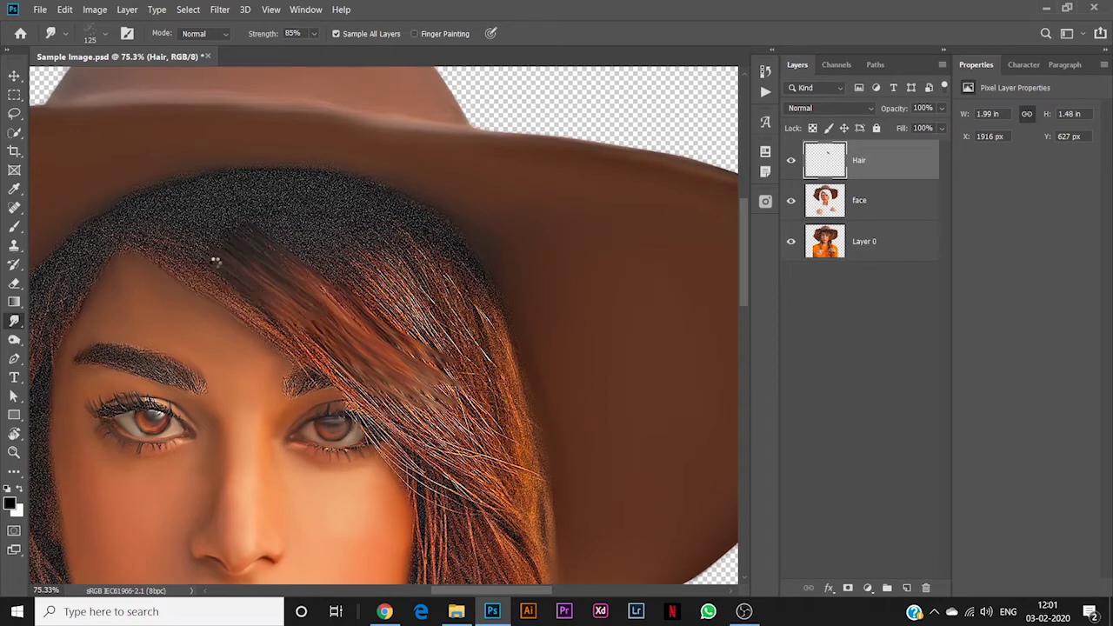
mouse_move(215, 261)
mouse_down()
mouse_move(198, 253)
mouse_move(374, 361)
mouse_up()
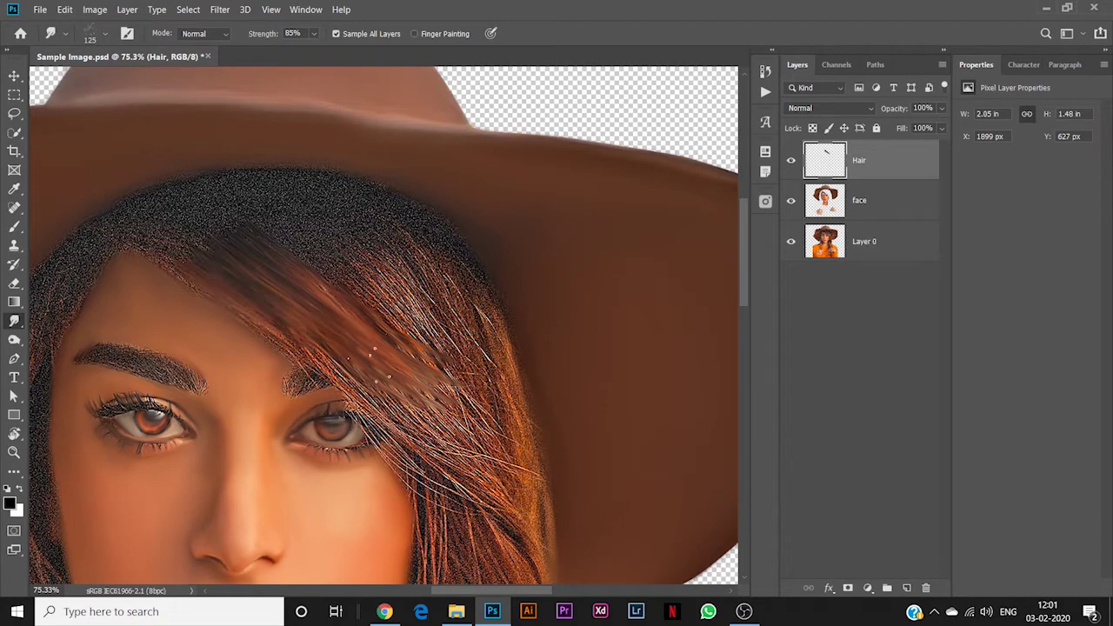
Smudge the hair at the parting and the upper fringe with long diagonal strokes following the strands.
scroll(377, 360, down, 5)
scroll(378, 356, up, 5)
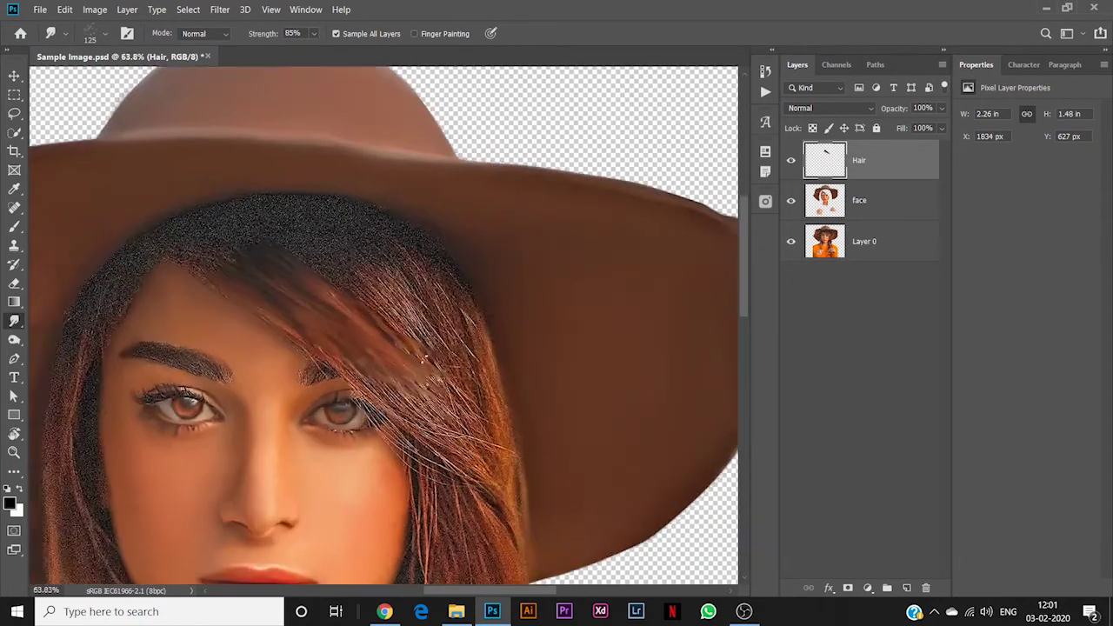
drag(303, 230, 291, 268)
drag(207, 248, 233, 276)
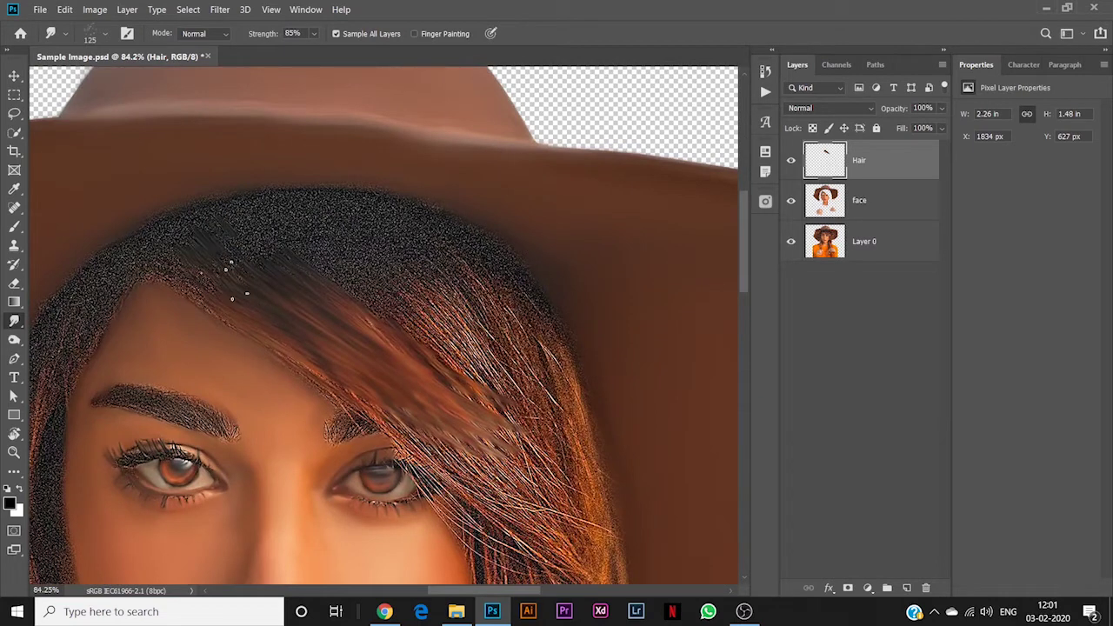
mouse_move(357, 278)
mouse_down()
mouse_move(446, 357)
mouse_move(387, 301)
mouse_move(400, 300)
mouse_move(476, 391)
mouse_move(387, 339)
mouse_move(446, 407)
mouse_move(527, 409)
mouse_up()
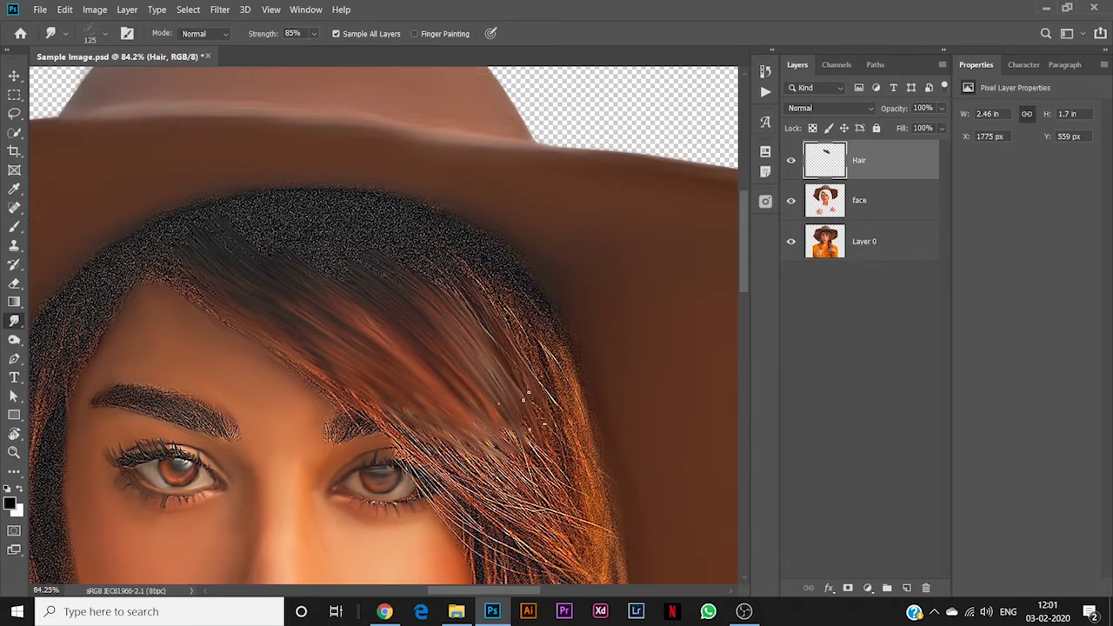
Smudge the lower fringe past the eye and blend it down into the long hair beside the cheek.
scroll(423, 304, down, 4)
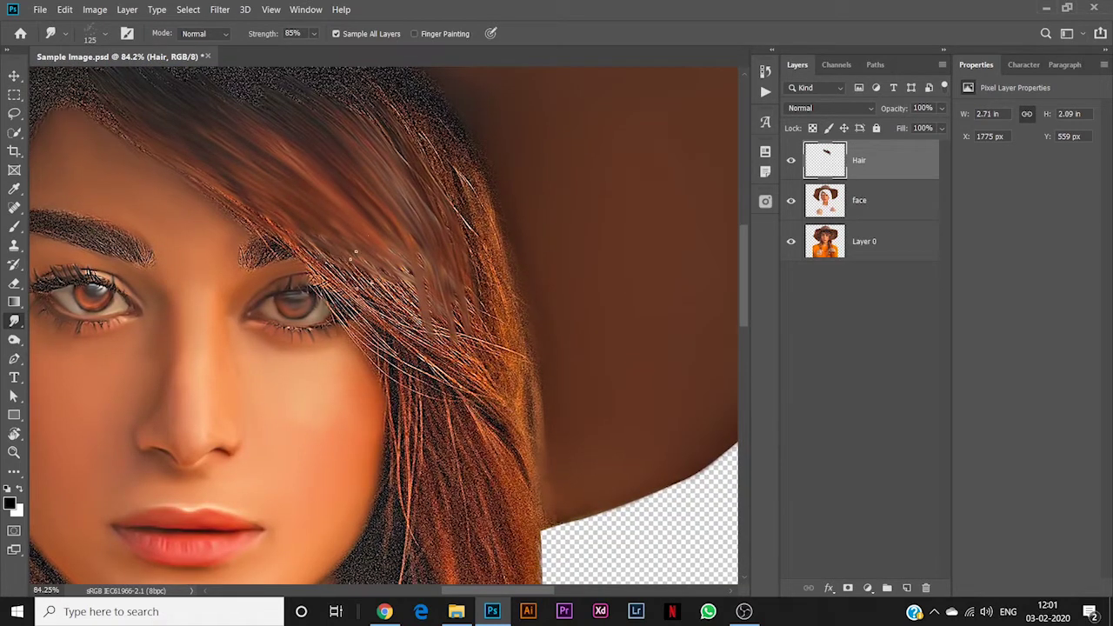
drag(355, 252, 419, 327)
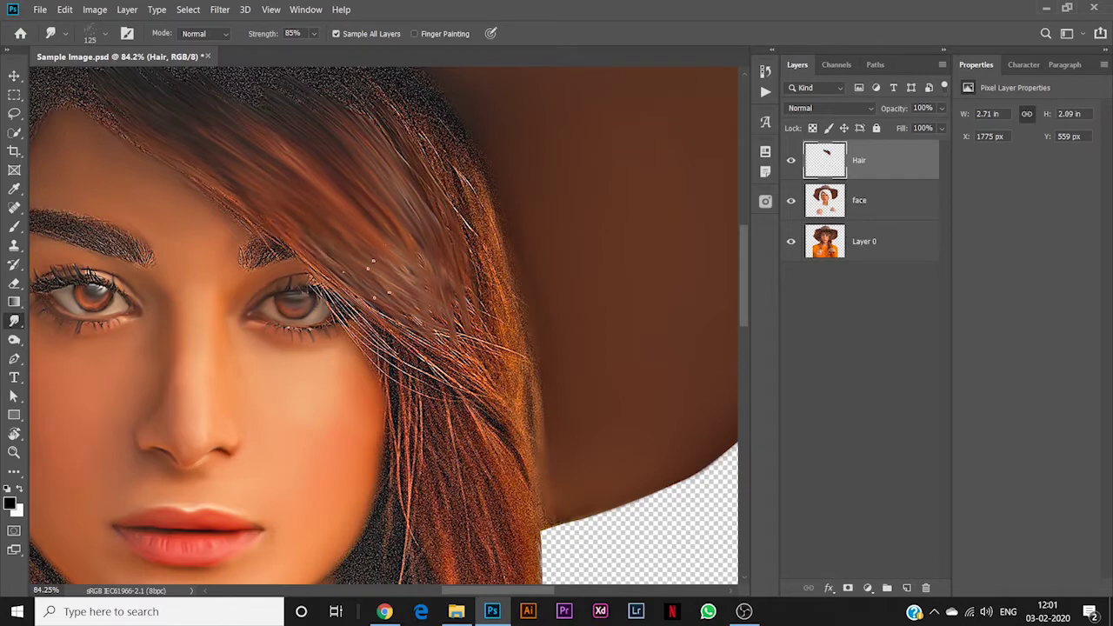
drag(345, 254, 411, 307)
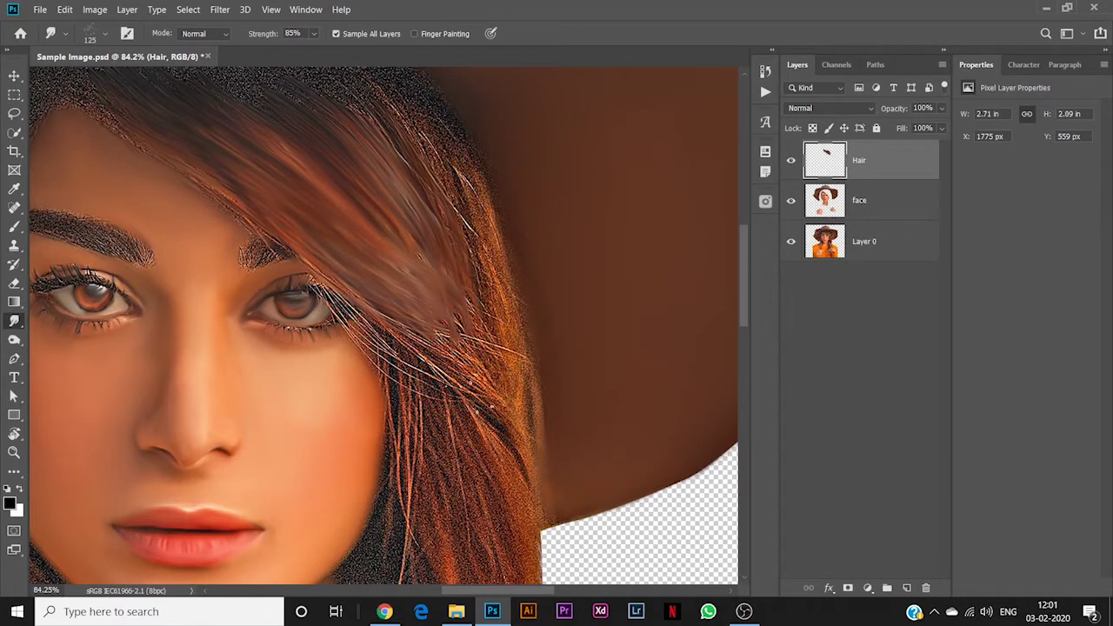
drag(471, 428, 478, 331)
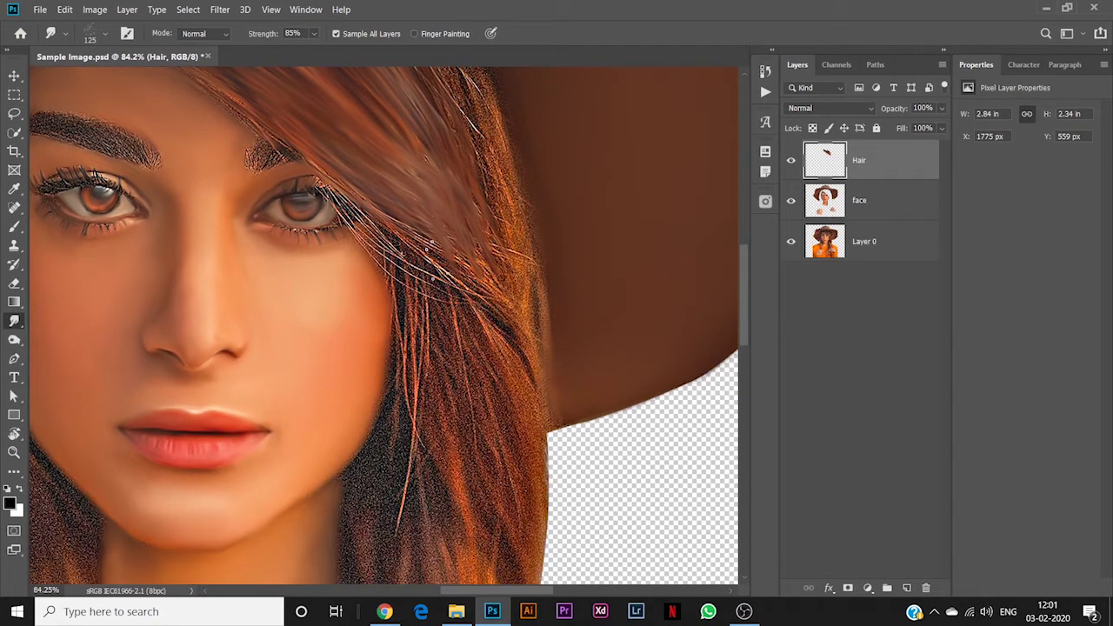
mouse_move(409, 242)
mouse_down()
mouse_move(485, 322)
mouse_move(446, 282)
mouse_move(500, 356)
mouse_up()
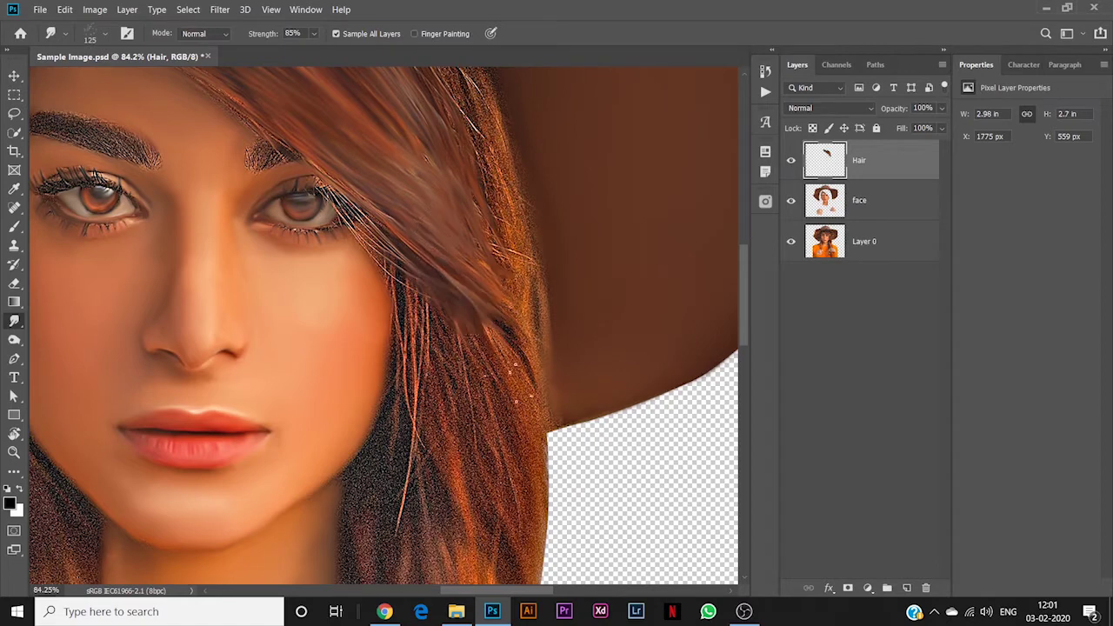
mouse_move(524, 403)
mouse_down()
mouse_move(525, 465)
mouse_move(564, 292)
mouse_up()
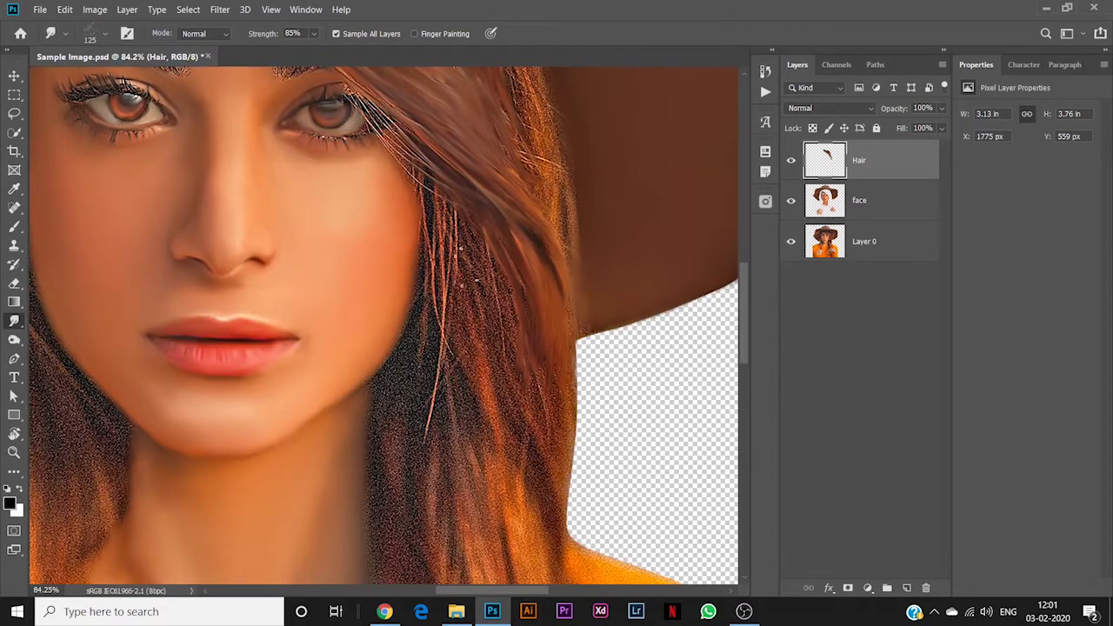
Reduce the smudge brush to 89 px and rotate its tip to suit the downward hair strands.
drag(454, 226, 436, 223)
click(109, 34)
drag(62, 89, 58, 69)
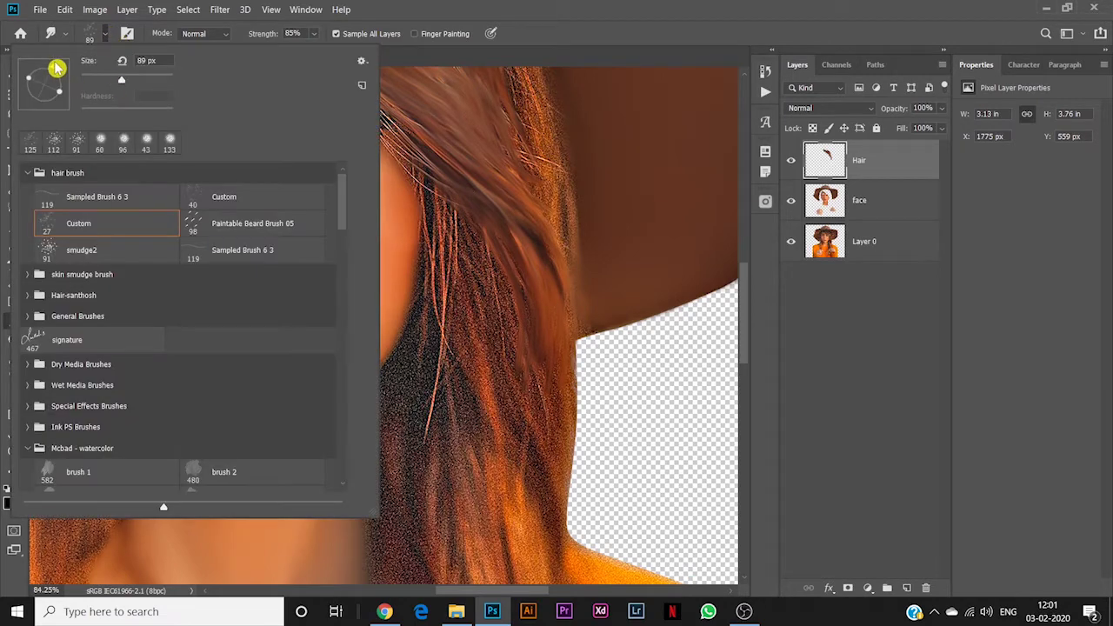
click(629, 9)
Smudge the loose strands beside the cheek downward, enlarging the brush to 131 px.
drag(459, 207, 439, 361)
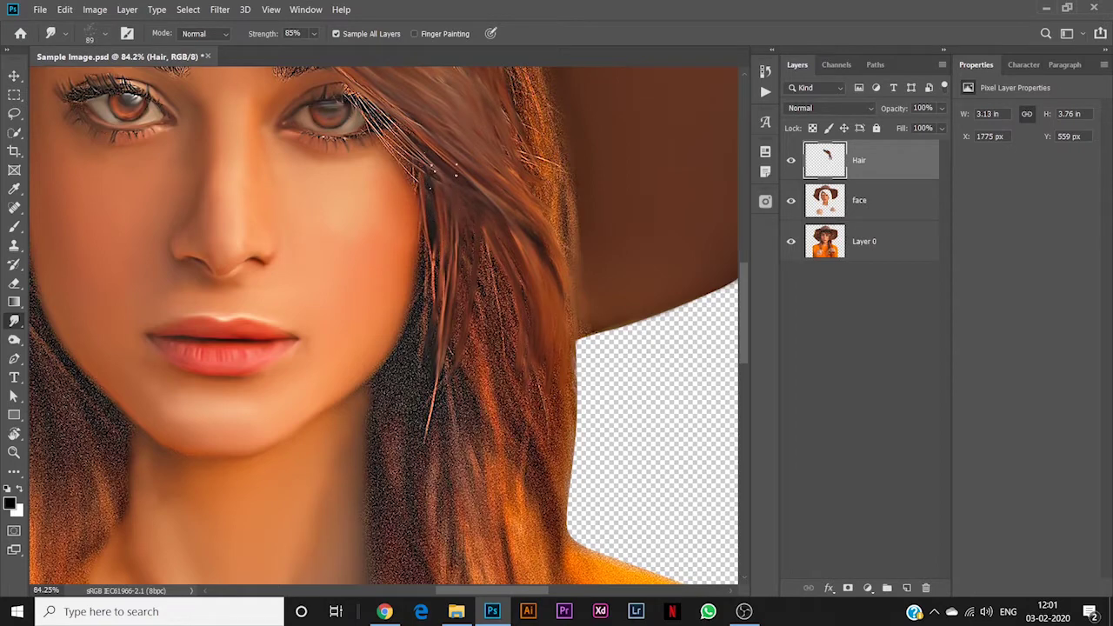
mouse_move(451, 268)
mouse_down()
mouse_move(450, 356)
mouse_move(472, 392)
mouse_up()
scroll(488, 363, down, 6)
mouse_move(490, 354)
mouse_down()
mouse_move(492, 300)
mouse_move(509, 328)
mouse_up()
scroll(491, 305, up, 4)
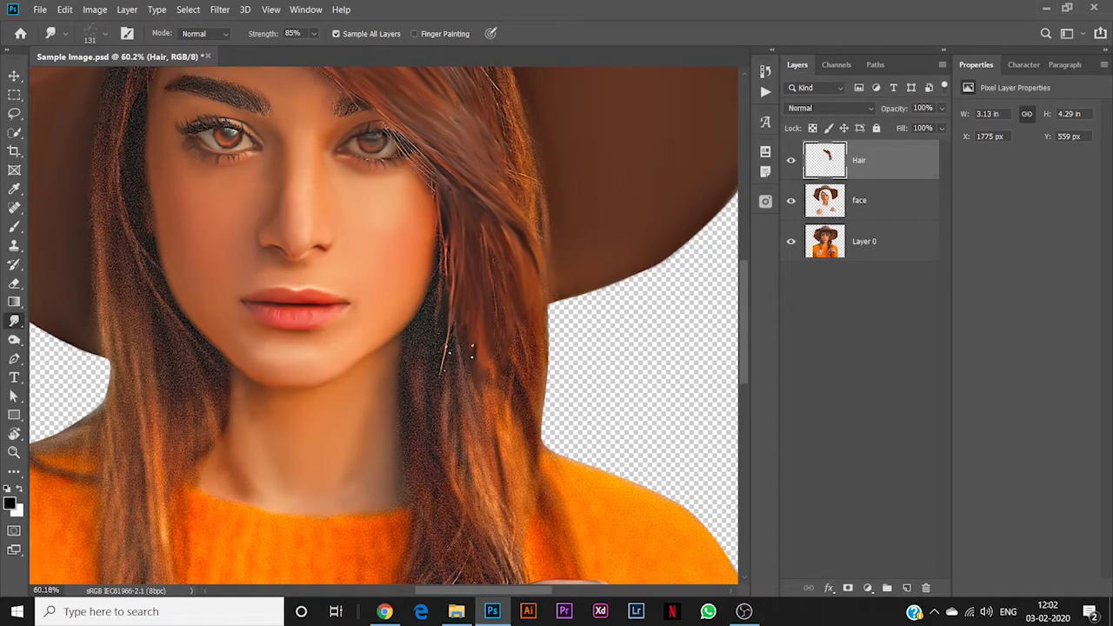
Switch the Smudge tool to the smudge2 brush and size it to 122 px over the fringe.
click(105, 35)
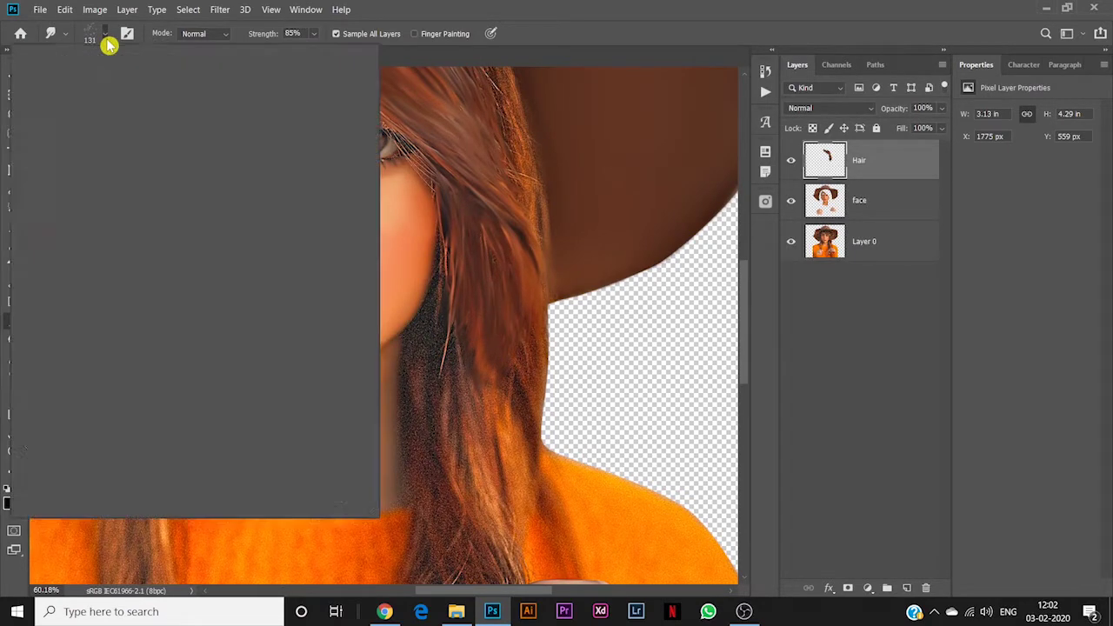
click(90, 252)
click(602, 7)
drag(452, 128, 477, 447)
scroll(337, 325, up, 2)
drag(334, 314, 344, 313)
Smudge the dark roots diagonally from the parting into the reddish fringe to blend the two tones.
drag(319, 274, 410, 345)
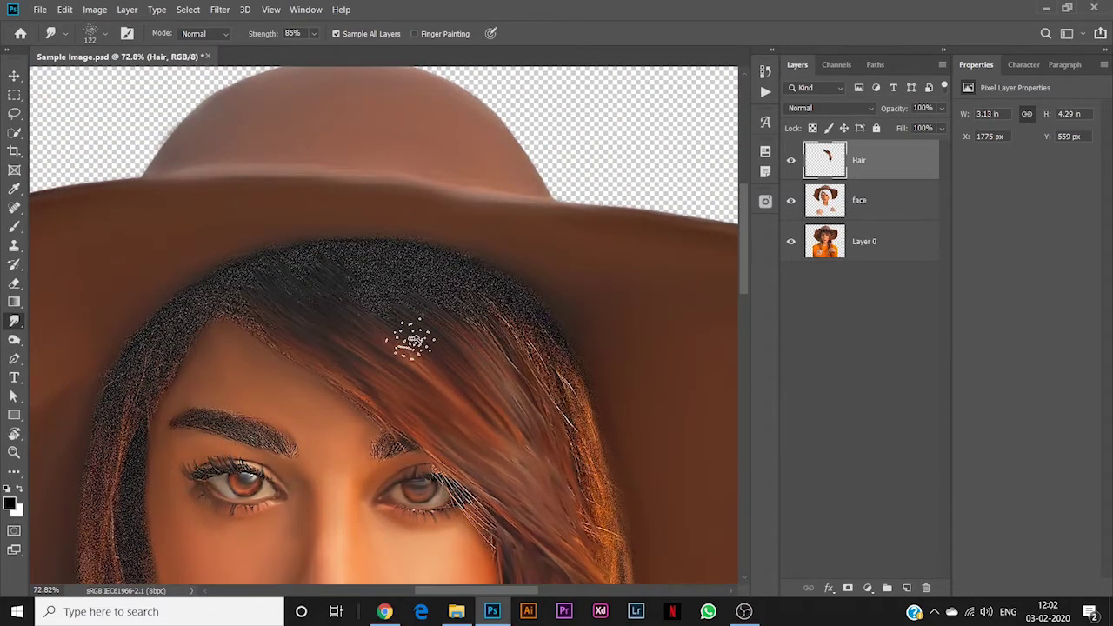
drag(324, 275, 475, 384)
mouse_move(289, 273)
mouse_down()
mouse_move(359, 325)
mouse_move(265, 281)
mouse_move(290, 320)
mouse_move(243, 308)
mouse_move(337, 358)
mouse_up()
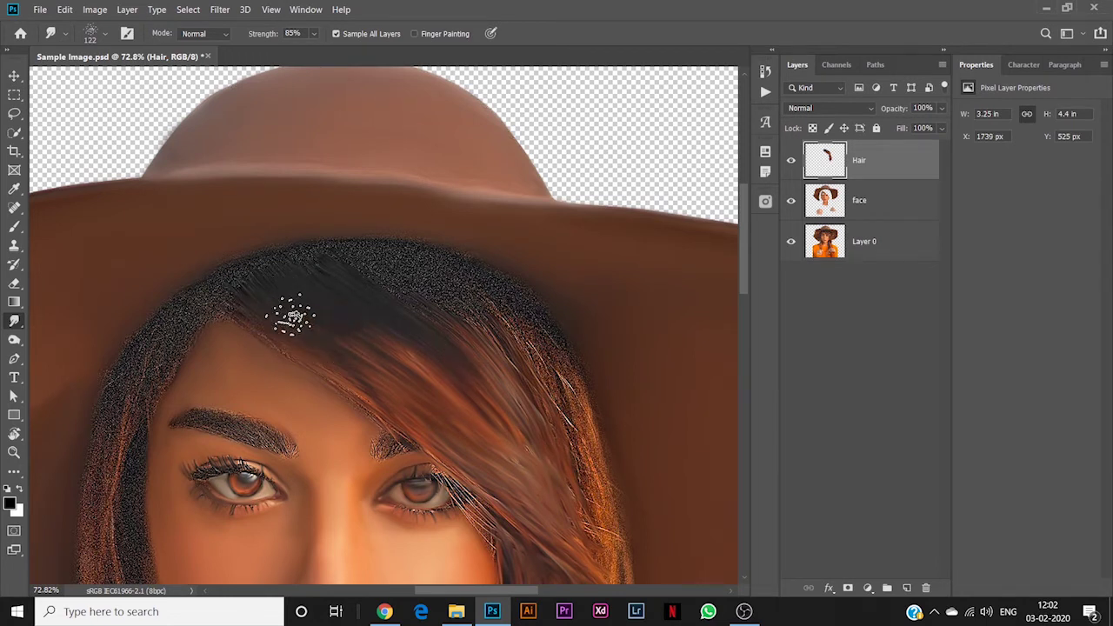
drag(238, 306, 490, 408)
drag(359, 375, 472, 403)
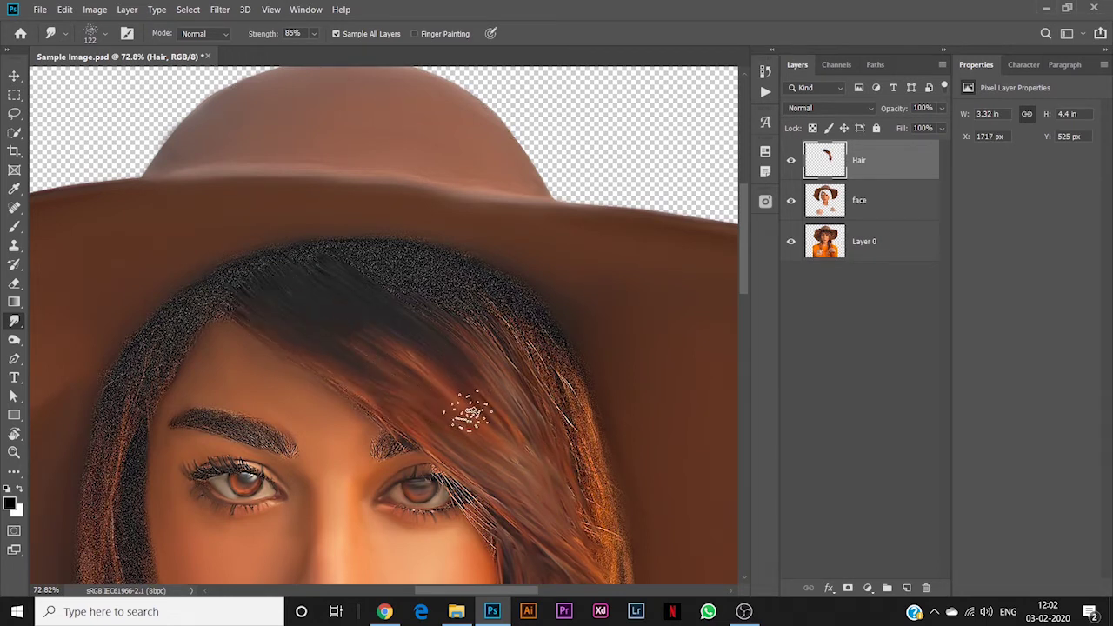
Smooth the dark grainy hair on the crown with curved smudge strokes beneath the hat brim.
drag(348, 253, 460, 318)
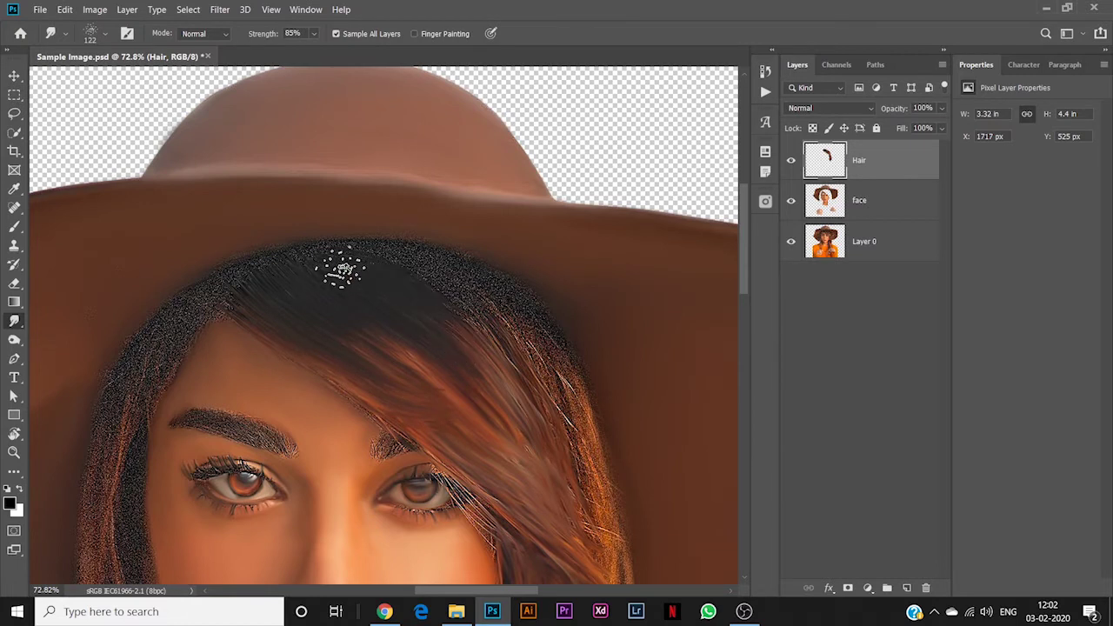
drag(343, 265, 474, 339)
drag(378, 280, 461, 301)
drag(325, 261, 484, 336)
drag(396, 267, 460, 282)
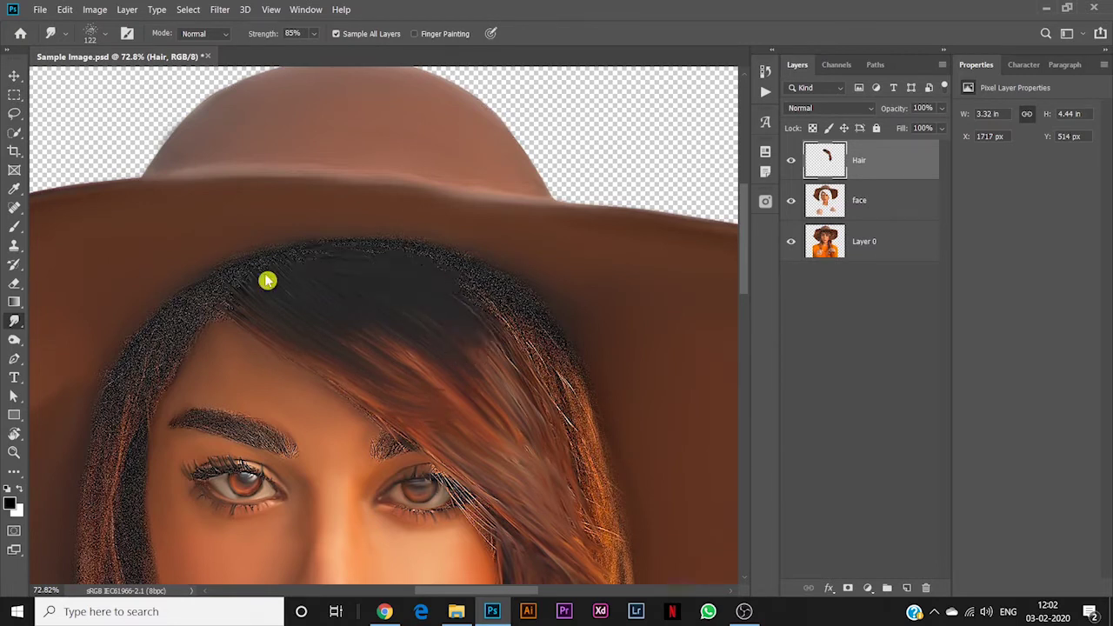
mouse_move(276, 274)
mouse_down()
mouse_move(396, 266)
mouse_move(503, 321)
mouse_up()
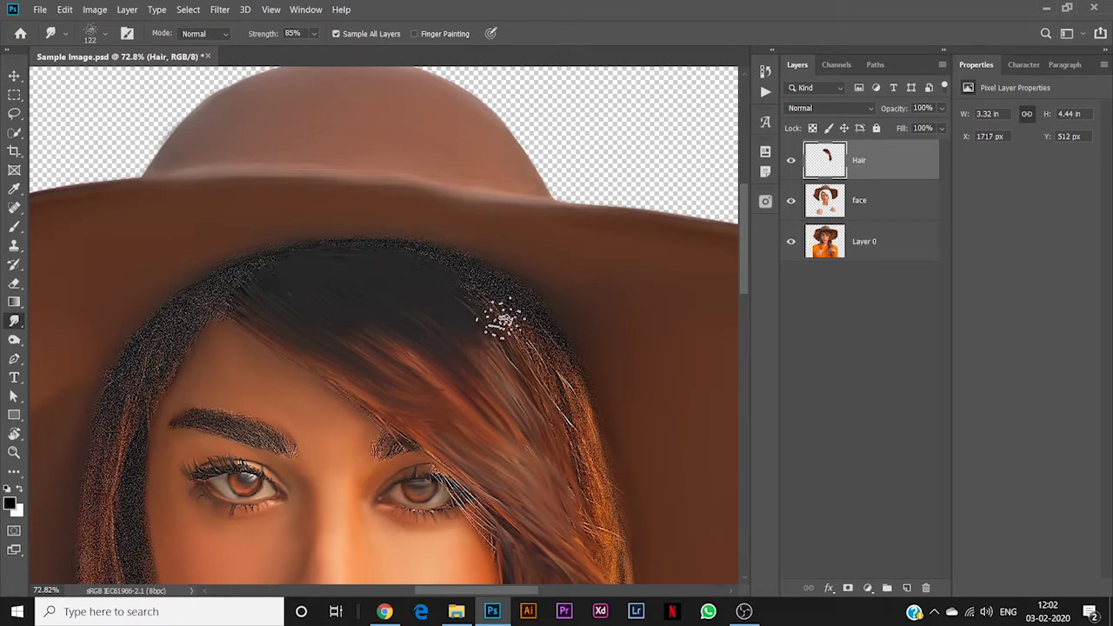
Reduce the brush to 65 px and smudge the grainy hair edge along the underside of the hat brim.
scroll(344, 252, up, 5)
drag(343, 253, 313, 258)
drag(298, 244, 604, 323)
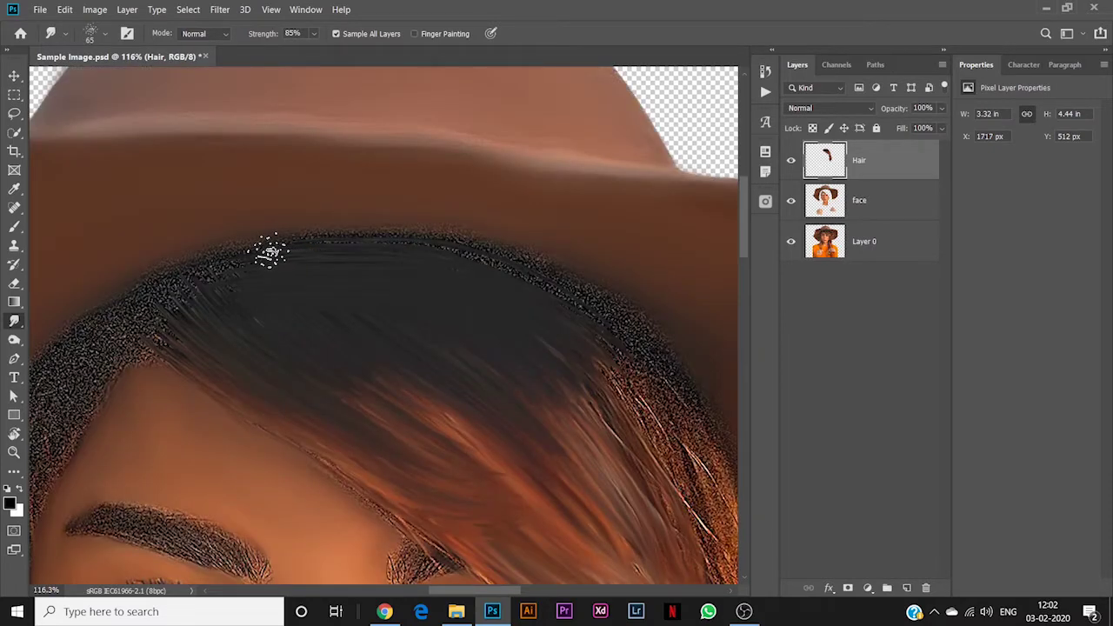
mouse_move(272, 253)
mouse_down()
mouse_move(643, 350)
mouse_move(453, 247)
mouse_move(233, 266)
mouse_move(168, 306)
mouse_up()
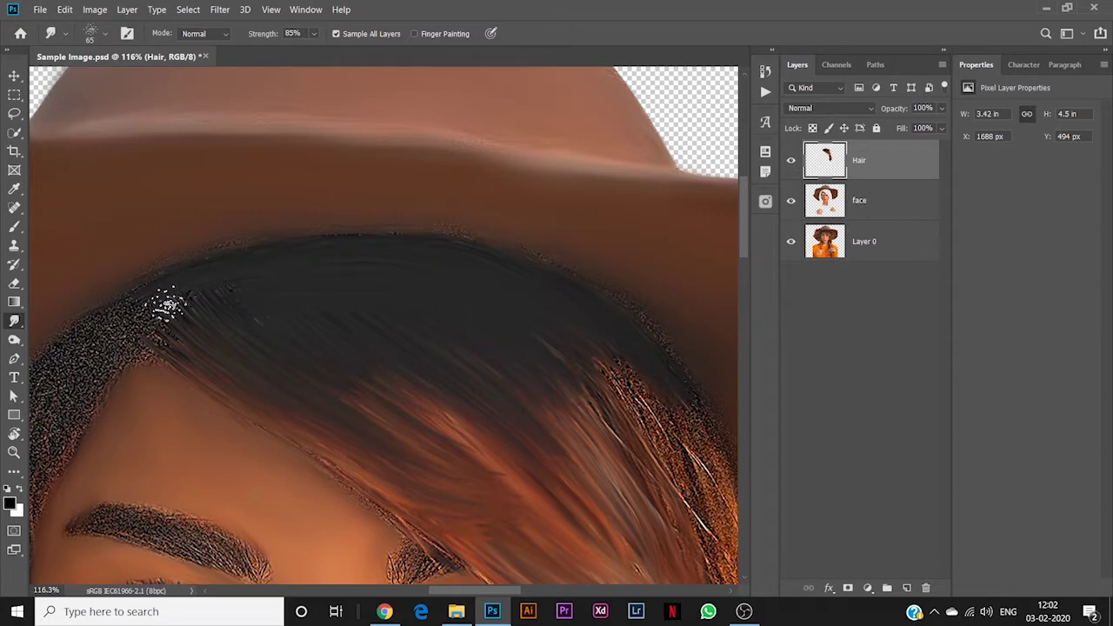
mouse_move(154, 298)
mouse_down()
mouse_move(202, 367)
mouse_move(194, 323)
mouse_move(144, 304)
mouse_move(159, 330)
mouse_move(146, 302)
mouse_up()
Enlarge the brush to 95 px and even out the remaining streaks in the dark crown hair.
scroll(346, 360, down, 3)
drag(435, 376, 365, 295)
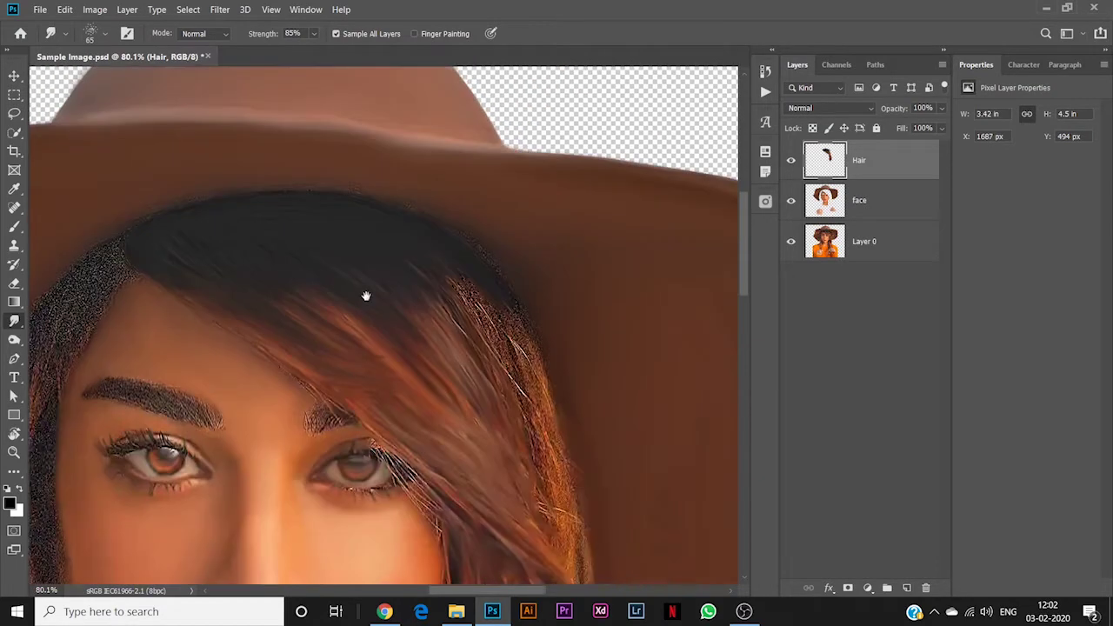
drag(231, 264, 246, 278)
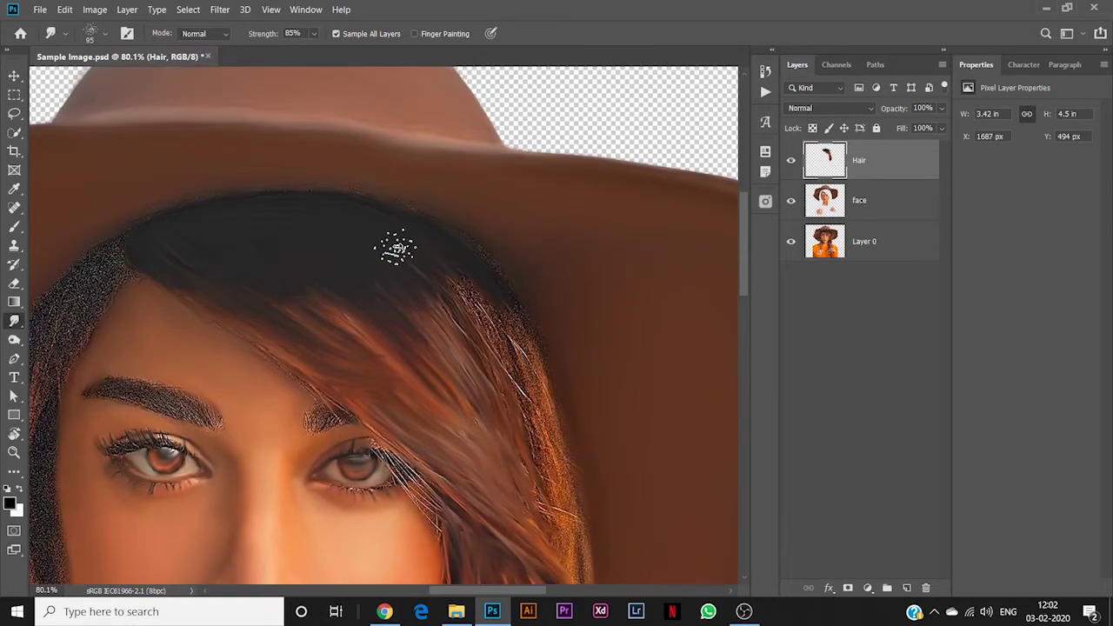
Set the brush to 108 px and smudge the hair's outer edge from the crown down beside the hat brim.
mouse_move(461, 286)
mouse_down()
mouse_move(501, 354)
mouse_move(374, 276)
mouse_up()
scroll(444, 293, down, 1)
drag(341, 228, 348, 228)
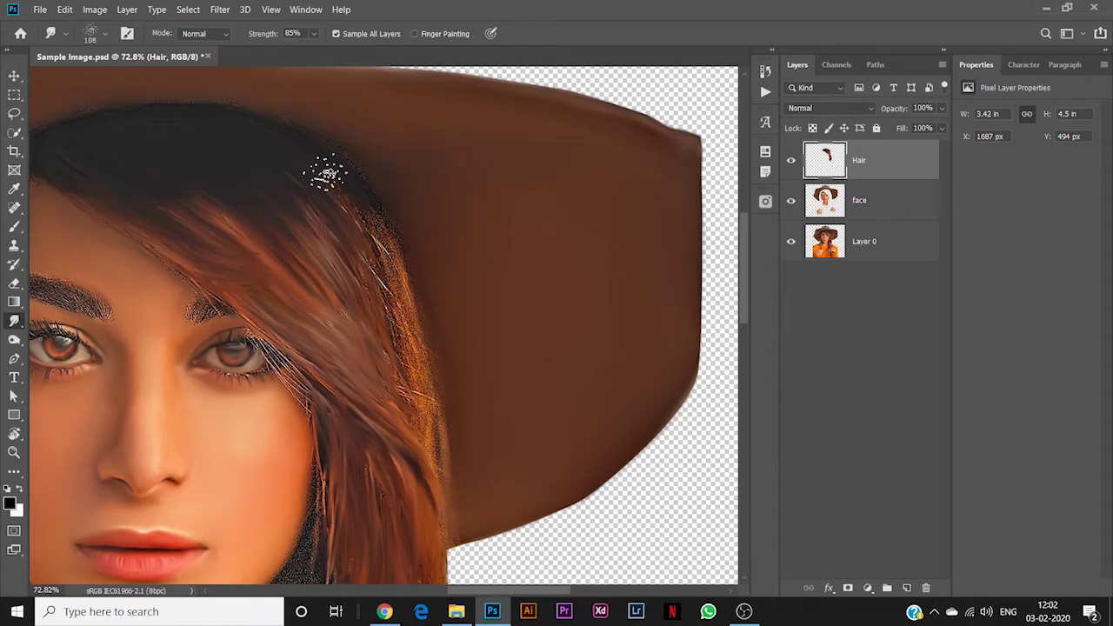
mouse_move(327, 174)
mouse_down()
mouse_move(392, 254)
mouse_move(402, 287)
mouse_move(373, 258)
mouse_move(414, 398)
mouse_move(449, 470)
mouse_up()
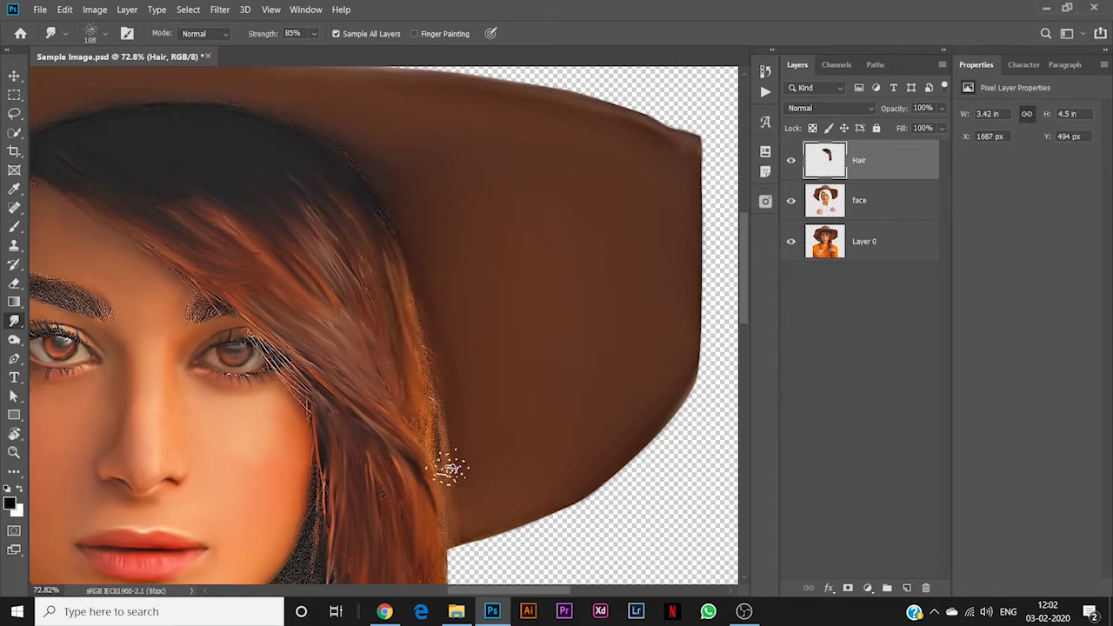
Reduce the brush to 82 px and smudge the grainy outer hair edge down along the hat brim.
scroll(435, 400, down, 1)
key(bracketleft)
mouse_move(398, 241)
mouse_down()
mouse_move(437, 385)
mouse_move(425, 421)
mouse_up()
drag(427, 376, 430, 443)
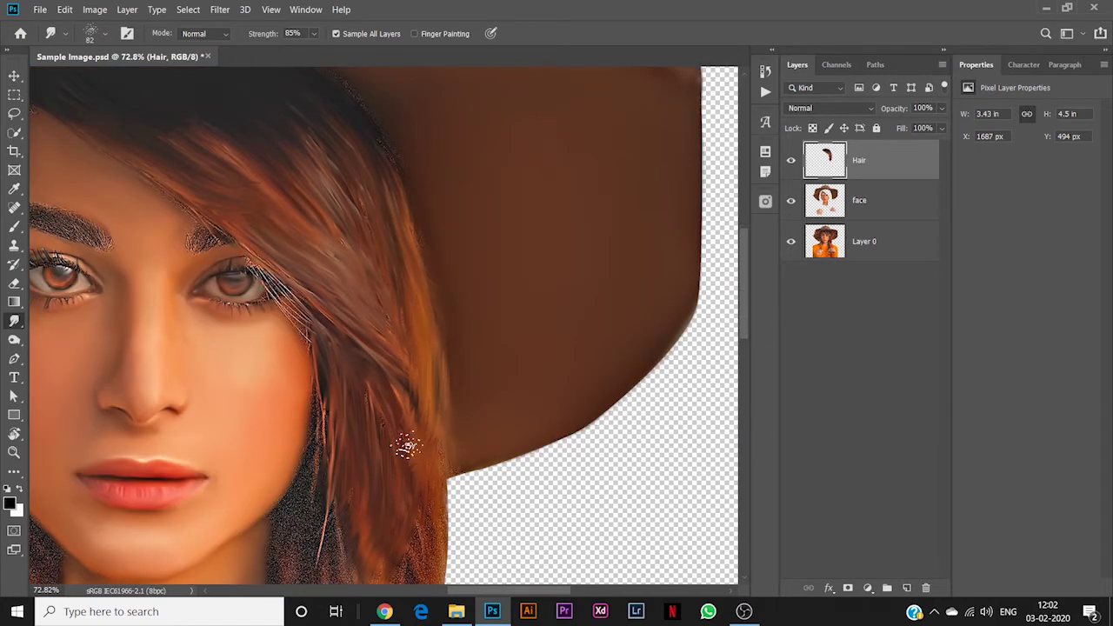
Smudge the hair strands running from the eye's outer corner down to the cheek into the main lock.
scroll(409, 384, down, 10)
scroll(398, 417, up, 10)
scroll(316, 251, up, 5)
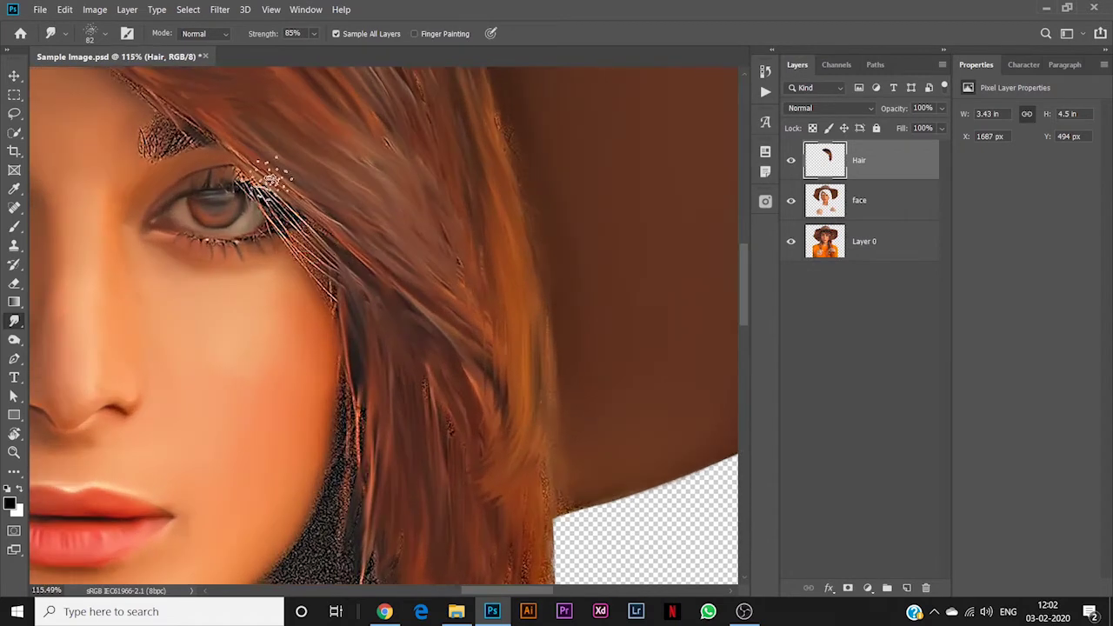
mouse_move(272, 177)
mouse_down()
mouse_move(330, 212)
mouse_move(328, 252)
mouse_move(367, 303)
mouse_up()
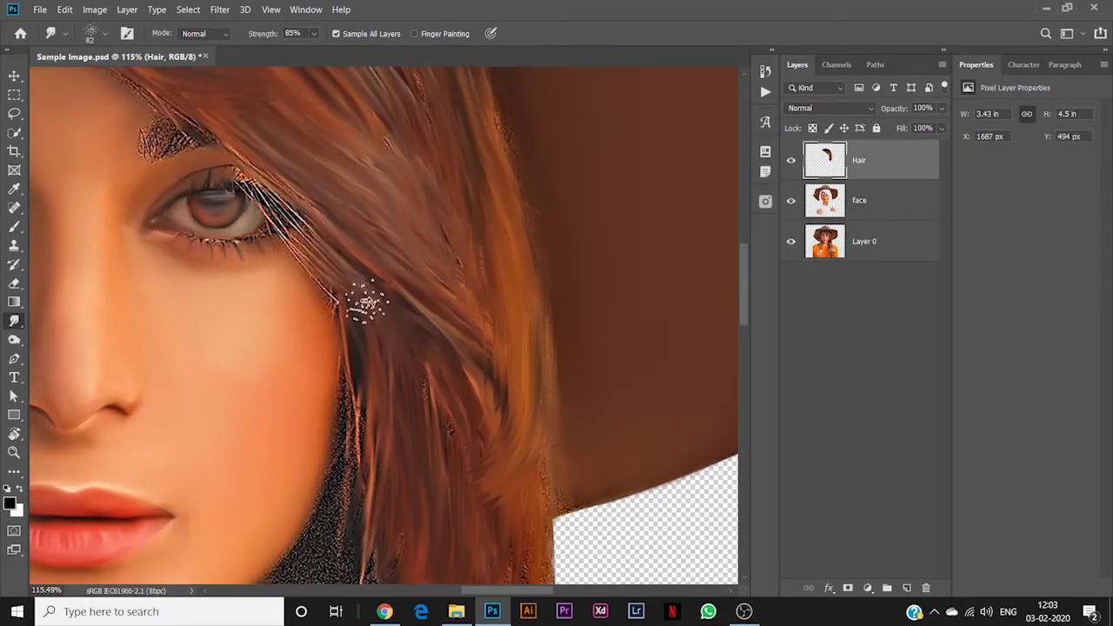
drag(320, 262, 443, 328)
mouse_move(361, 294)
mouse_down()
mouse_move(473, 351)
mouse_move(450, 293)
mouse_move(449, 220)
mouse_up()
Enlarge the brush to 127 px and smudge the long lock beside the face down toward the shoulder.
scroll(473, 350, down, 9)
drag(446, 359, 458, 369)
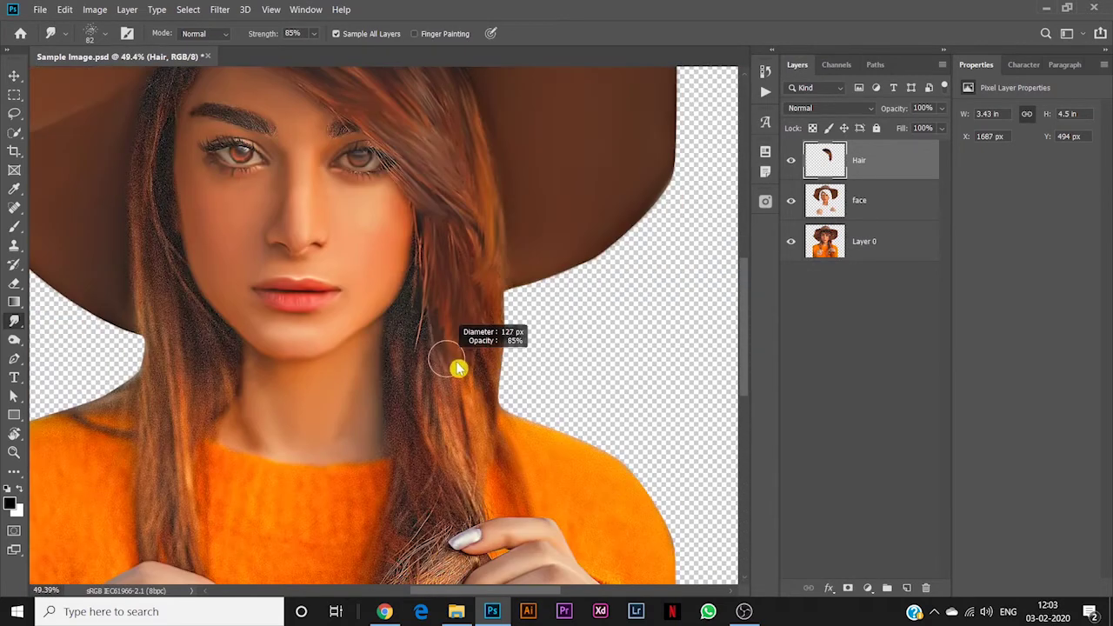
drag(486, 305, 462, 437)
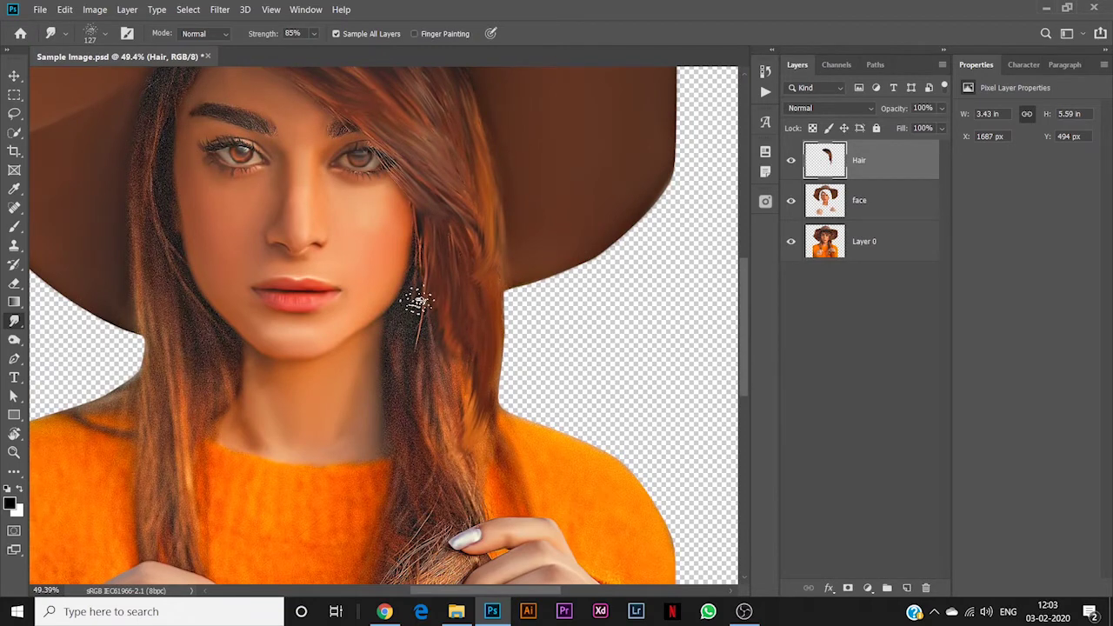
mouse_move(420, 301)
mouse_down()
mouse_move(434, 372)
mouse_move(465, 368)
mouse_move(419, 382)
mouse_up()
Switch to a sparser hair brush tip at 105 px and smudge the dark hair beside the neck and the lower lock.
click(107, 35)
text(40)
click(543, 7)
scroll(433, 350, up, 2)
click(105, 36)
click(574, 8)
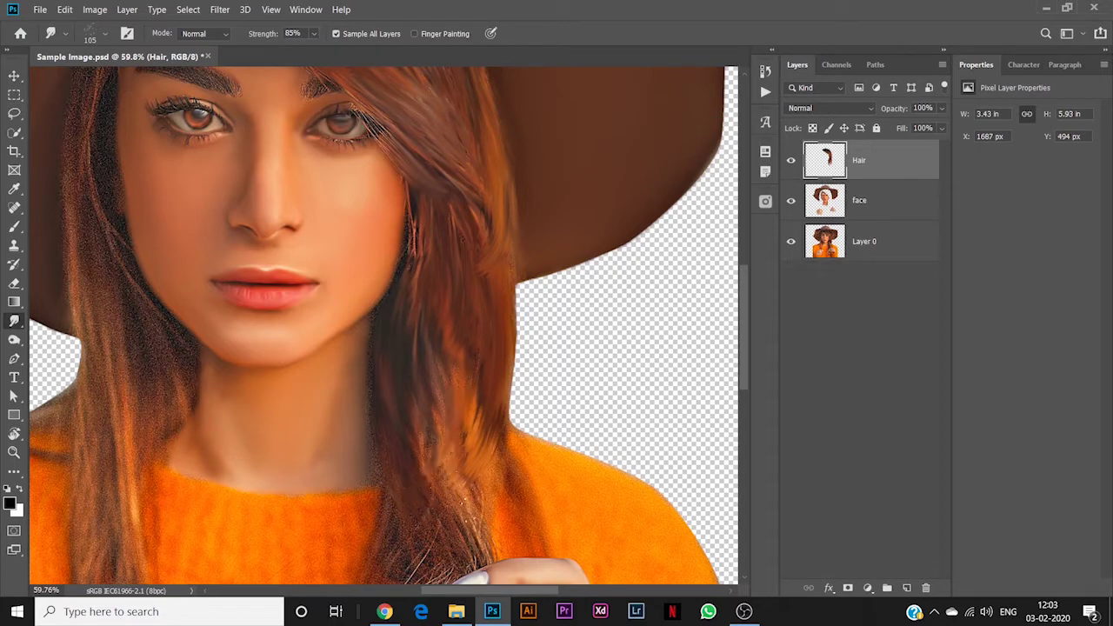
scroll(461, 398, down, 2)
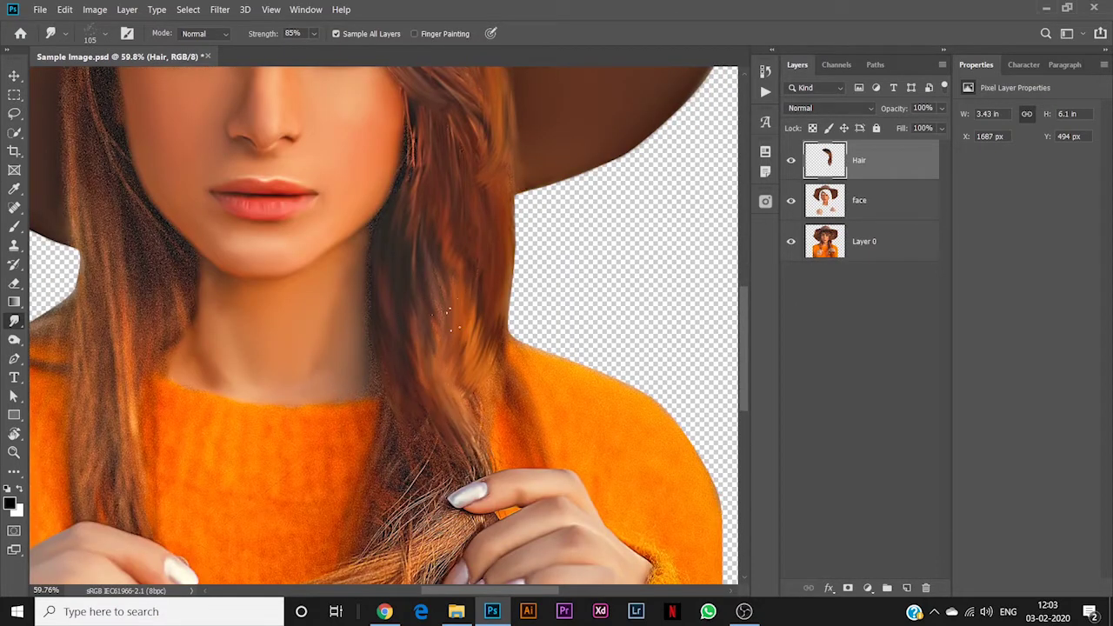
scroll(492, 268, down, 6)
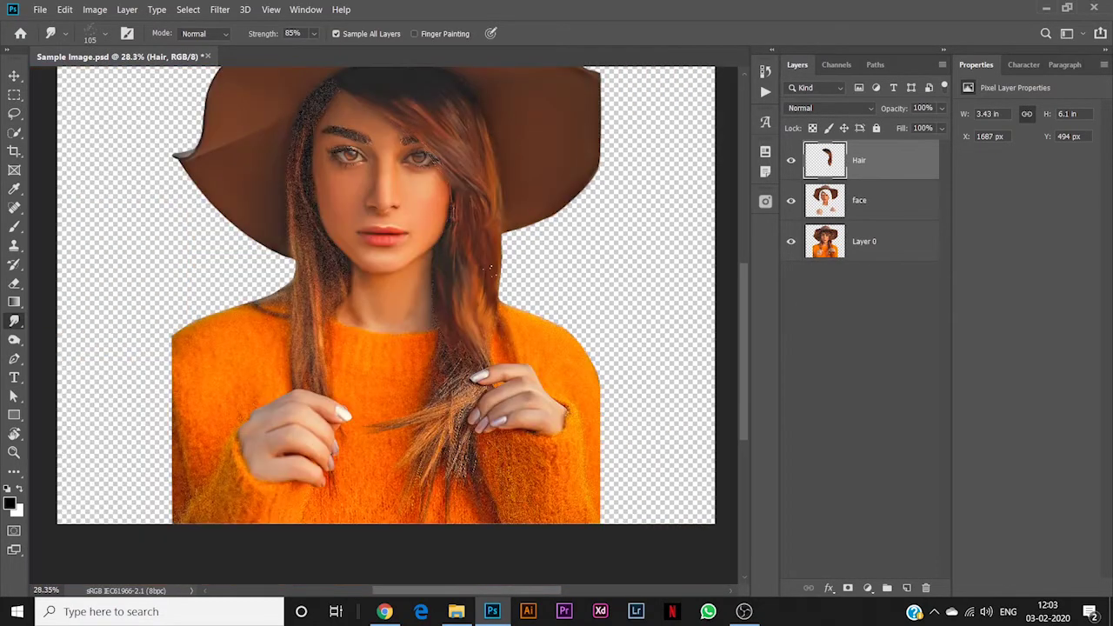
Switch back to the denser hair brush at 108 px and smudge the loose strand sweeping outward from the fingers.
scroll(494, 287, up, 6)
drag(427, 392, 465, 300)
click(106, 37)
double_click(80, 247)
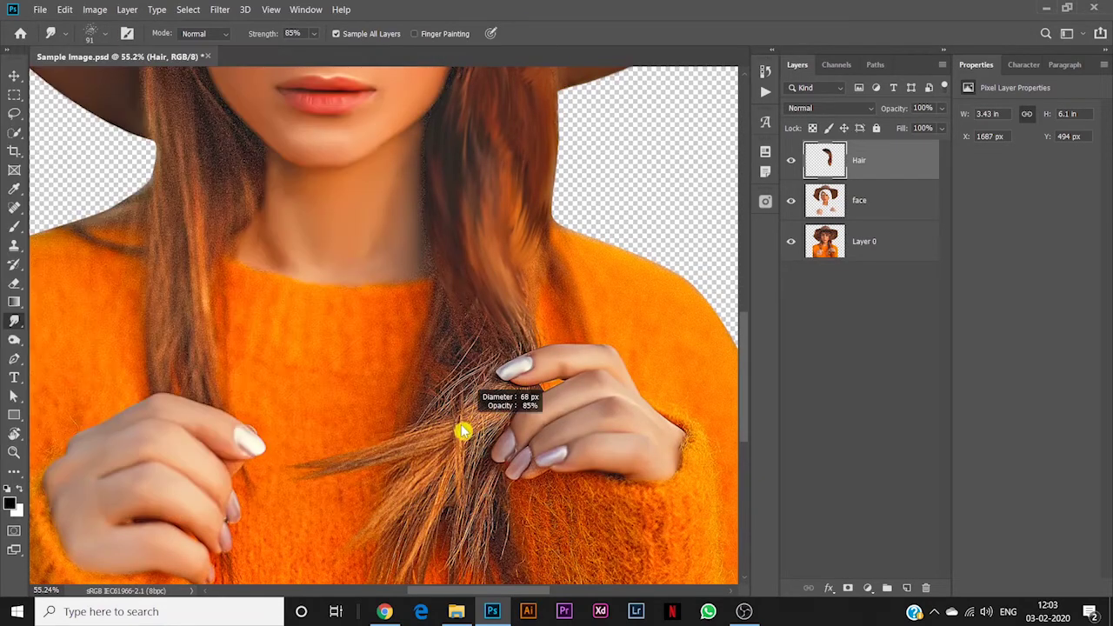
drag(419, 449, 342, 467)
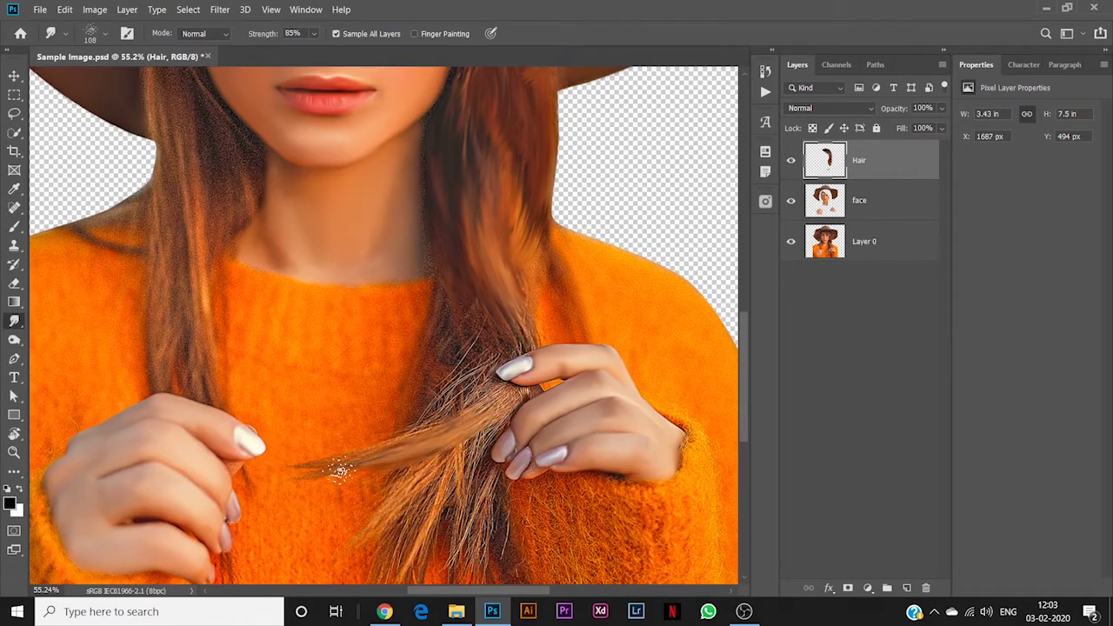
Reduce the brush to 71 px and smudge the dark grainy hair down toward the hand holding it.
key([)
key([)
key([)
key([)
drag(463, 292, 465, 393)
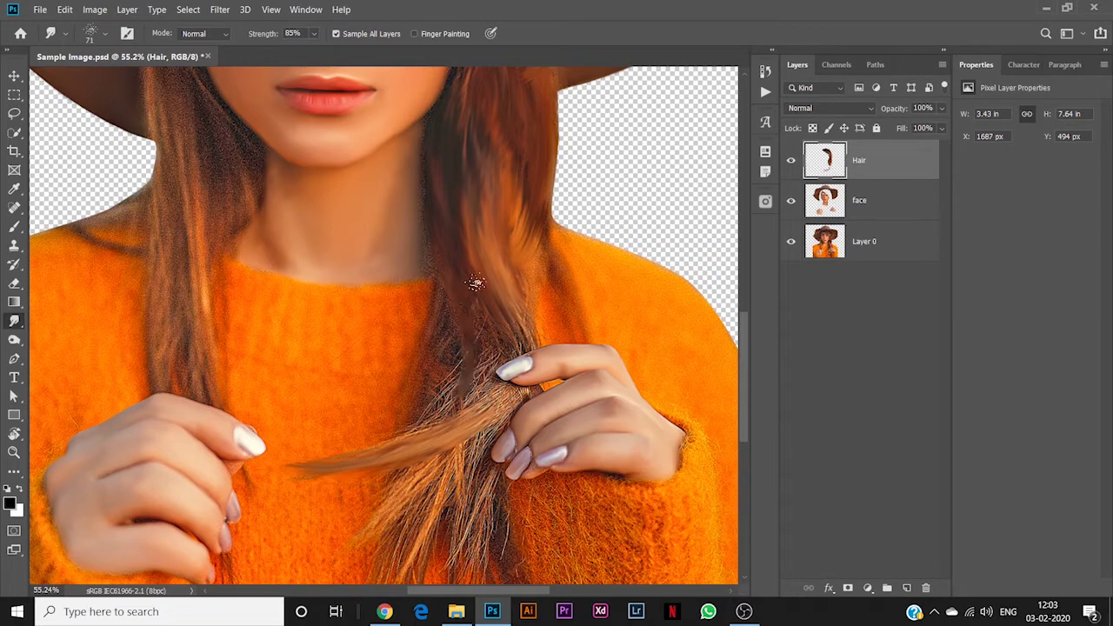
mouse_move(466, 287)
mouse_down()
mouse_move(461, 375)
mouse_move(439, 395)
mouse_up()
Smooth the frayed hair beside the thumb by smudging it into the outward-sweeping strand.
drag(490, 365, 418, 419)
mouse_move(476, 383)
mouse_down()
mouse_move(441, 427)
mouse_move(472, 396)
mouse_up()
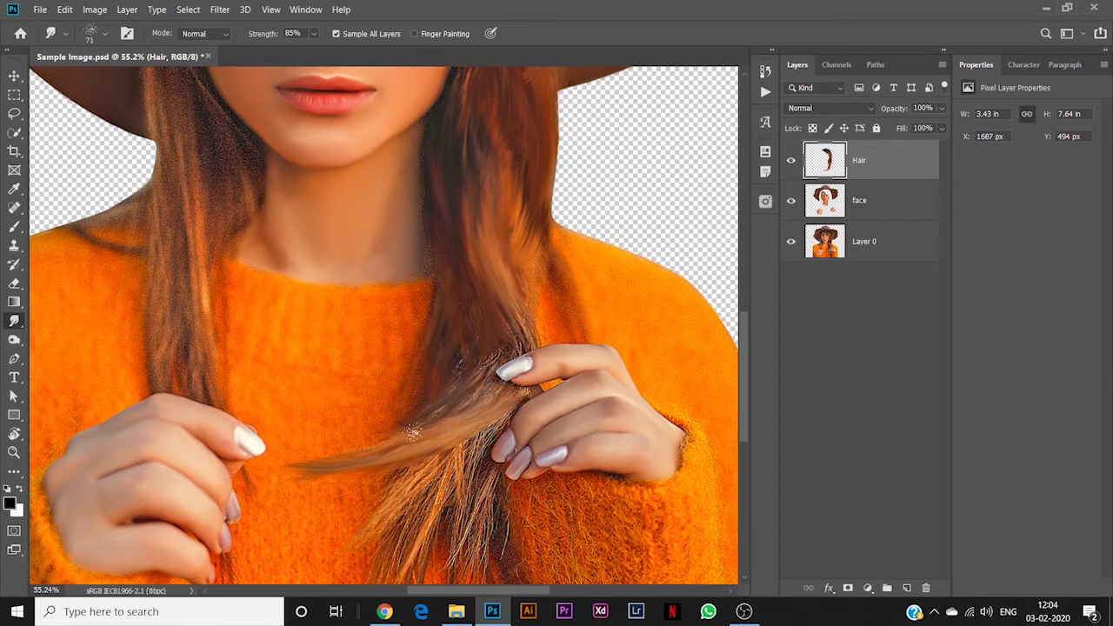
drag(502, 341, 470, 398)
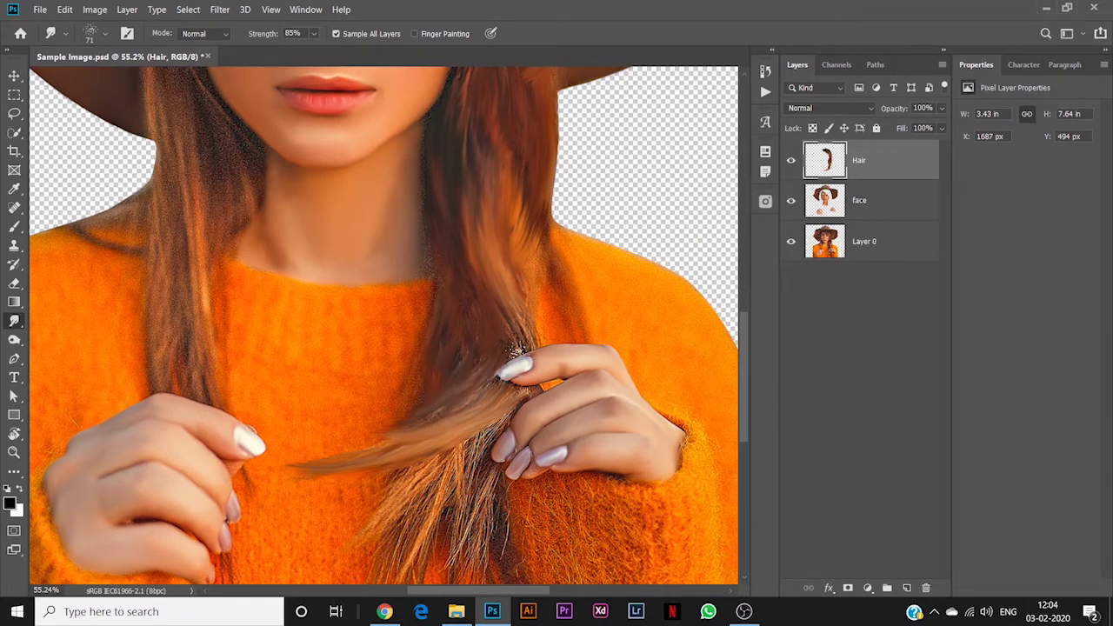
Enlarge the brush to 126 px and smudge the light brown hair ends below the fingers.
scroll(492, 263, down, 4)
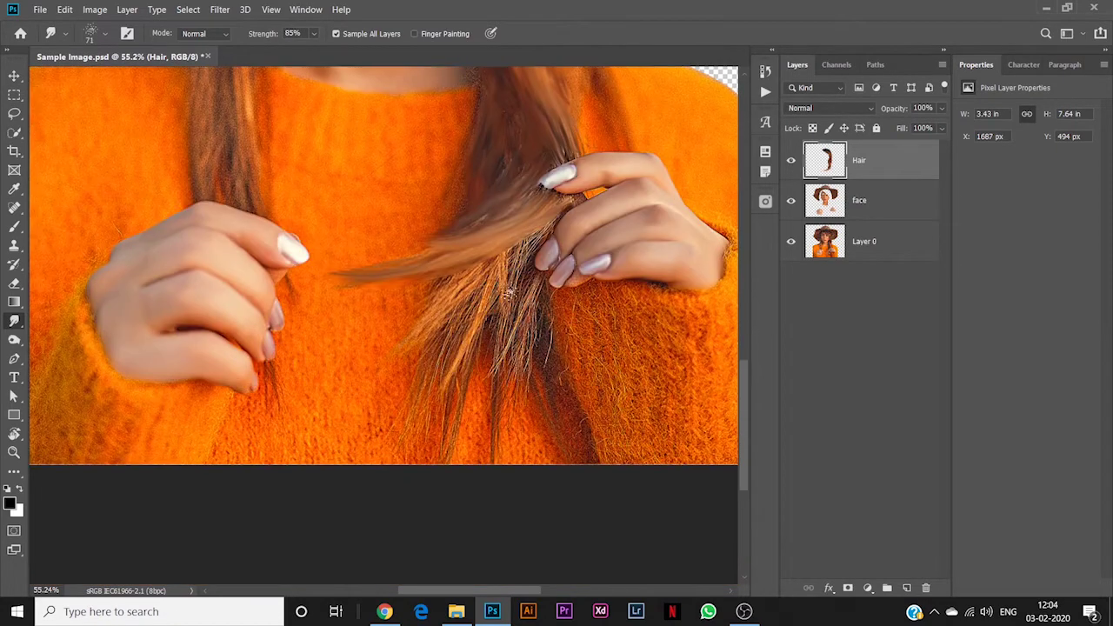
key(bracketright)
key(bracketright)
key(bracketright)
key(bracketright)
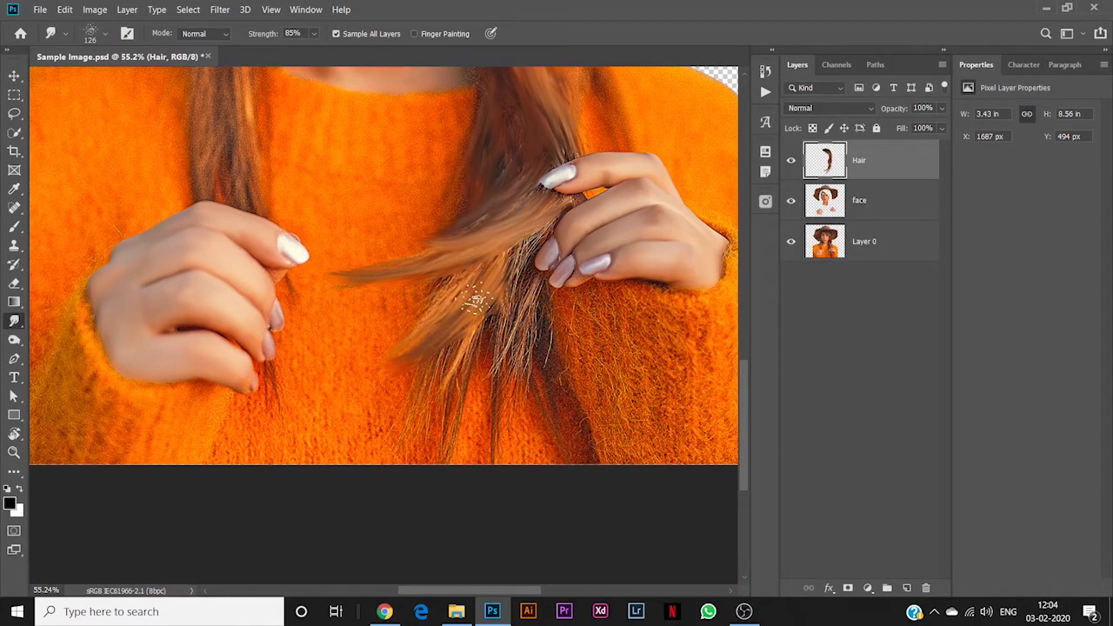
Reduce the brush to 88 px and smudge the dark wiry hair ends below the hand downward over the sweater.
key(bracketleft)
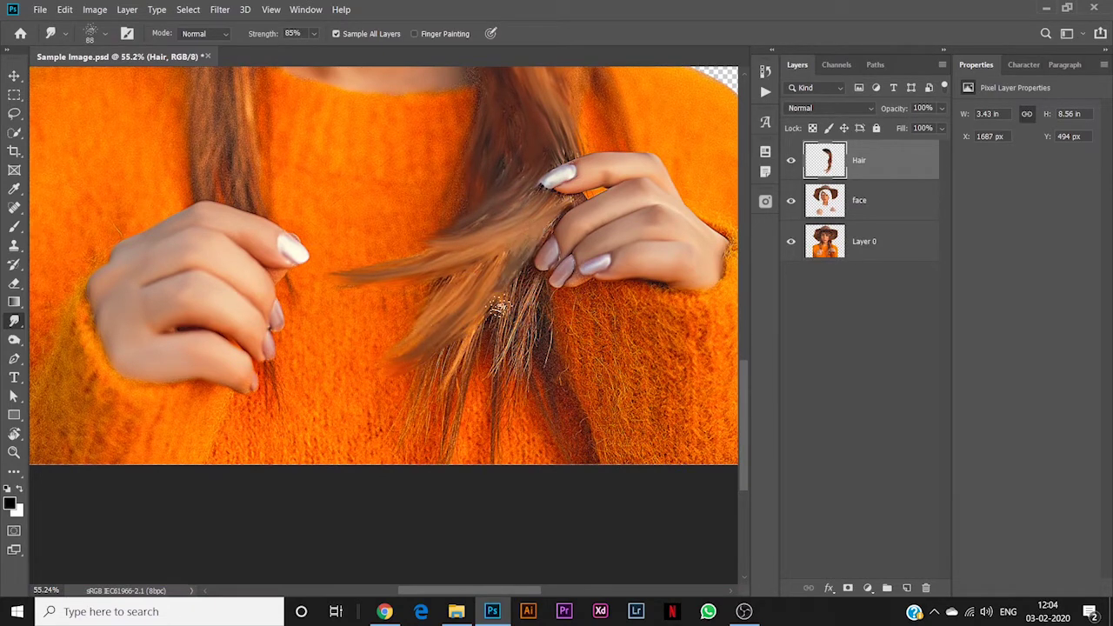
mouse_move(499, 308)
mouse_down()
mouse_move(502, 348)
mouse_move(539, 318)
mouse_move(520, 388)
mouse_move(459, 440)
mouse_move(412, 416)
mouse_move(454, 383)
mouse_move(519, 384)
mouse_move(510, 427)
mouse_up()
scroll(564, 396, down, 4)
Set the brush to 110 px and smudge the grainy hair on the opposite side of the face from temple to cheek.
scroll(467, 502, up, 3)
drag(199, 187, 342, 361)
scroll(334, 233, up, 2)
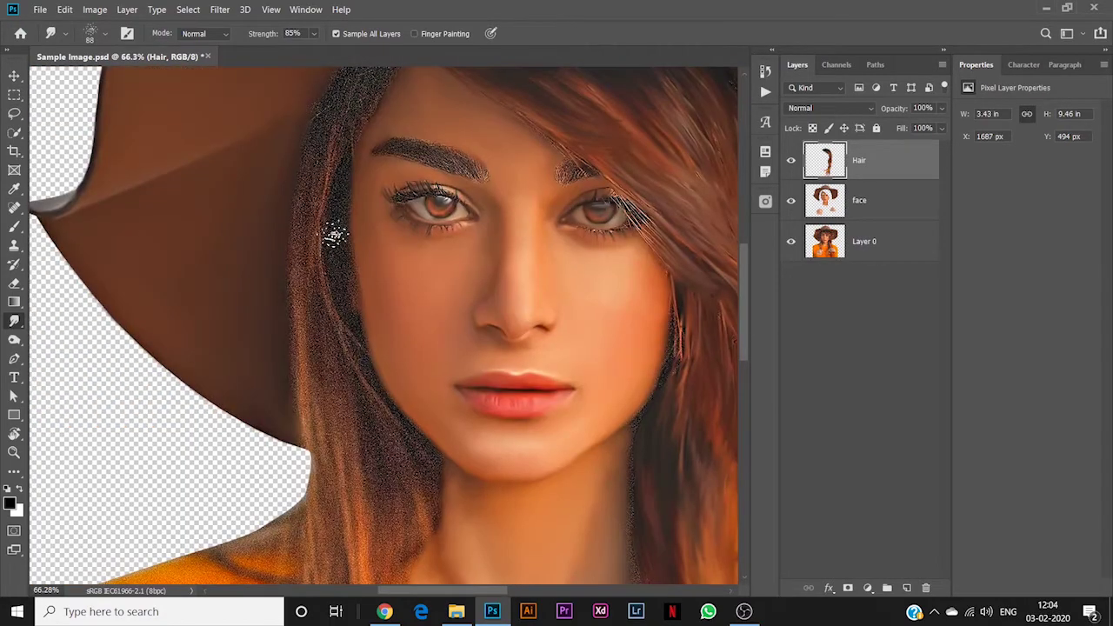
scroll(335, 235, down, 2)
scroll(368, 196, up, 2)
mouse_move(363, 233)
mouse_down()
mouse_move(373, 240)
mouse_move(331, 359)
mouse_up()
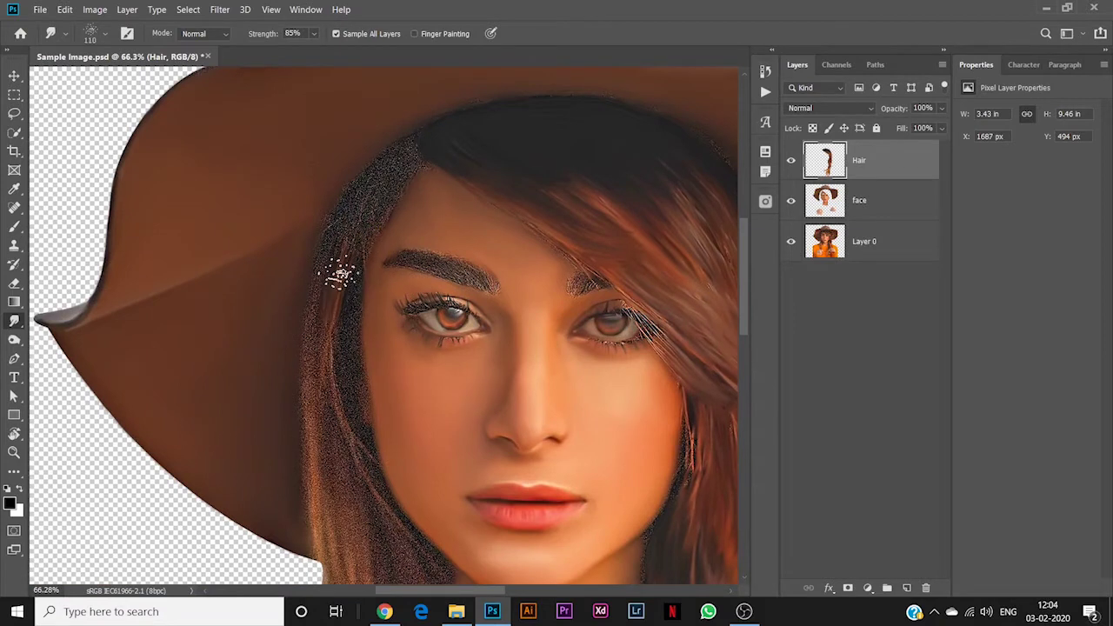
drag(338, 274, 364, 486)
drag(338, 367, 358, 475)
drag(334, 421, 350, 445)
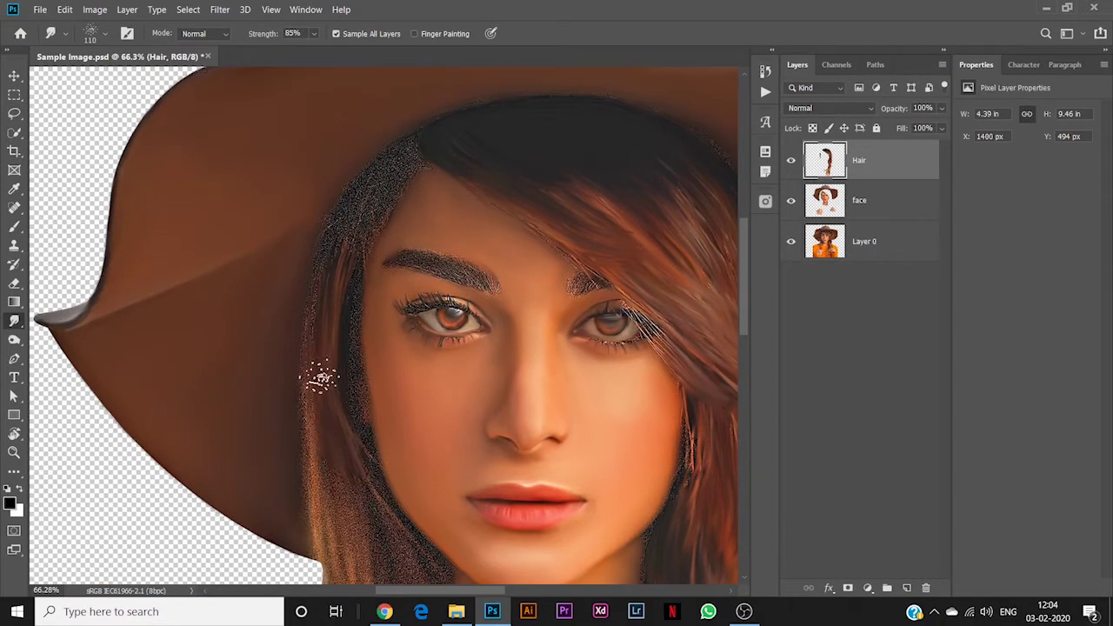
Smudge the hair from the cheek up past the temple to the crown under the brim, finishing with an 81 px brush.
mouse_move(320, 376)
mouse_down()
mouse_move(318, 314)
mouse_move(366, 195)
mouse_up()
mouse_move(323, 321)
mouse_down()
mouse_move(336, 256)
mouse_move(385, 169)
mouse_up()
drag(424, 148, 411, 148)
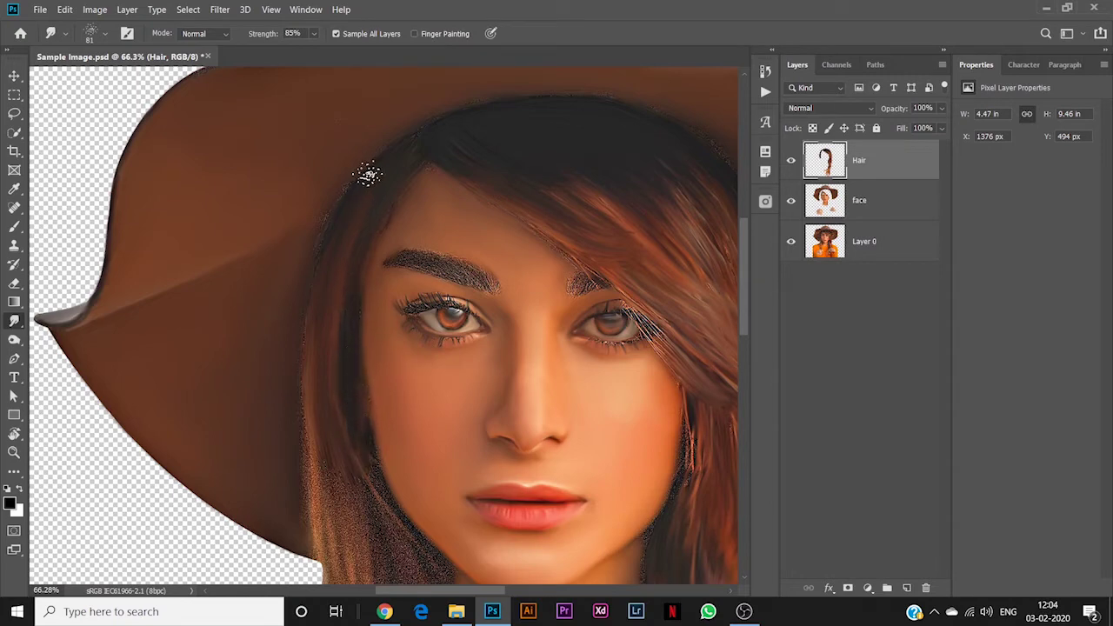
Enlarge the brush to 158 px and smudge the grainy lock beside the jaw and neck.
scroll(339, 335, down, 3)
scroll(361, 383, up, 2)
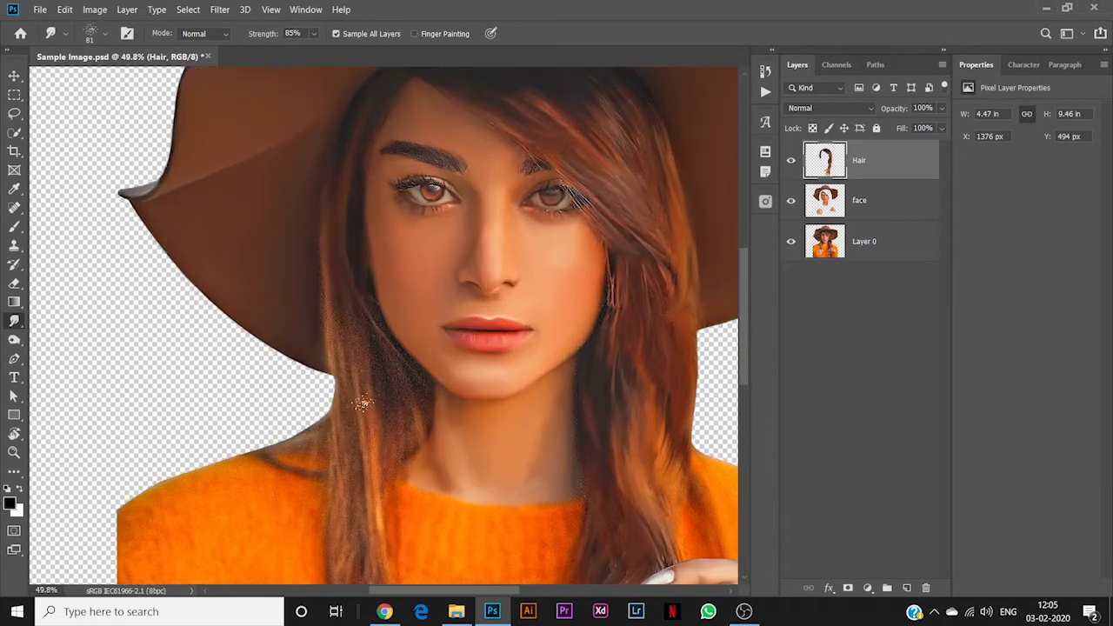
drag(362, 404, 375, 404)
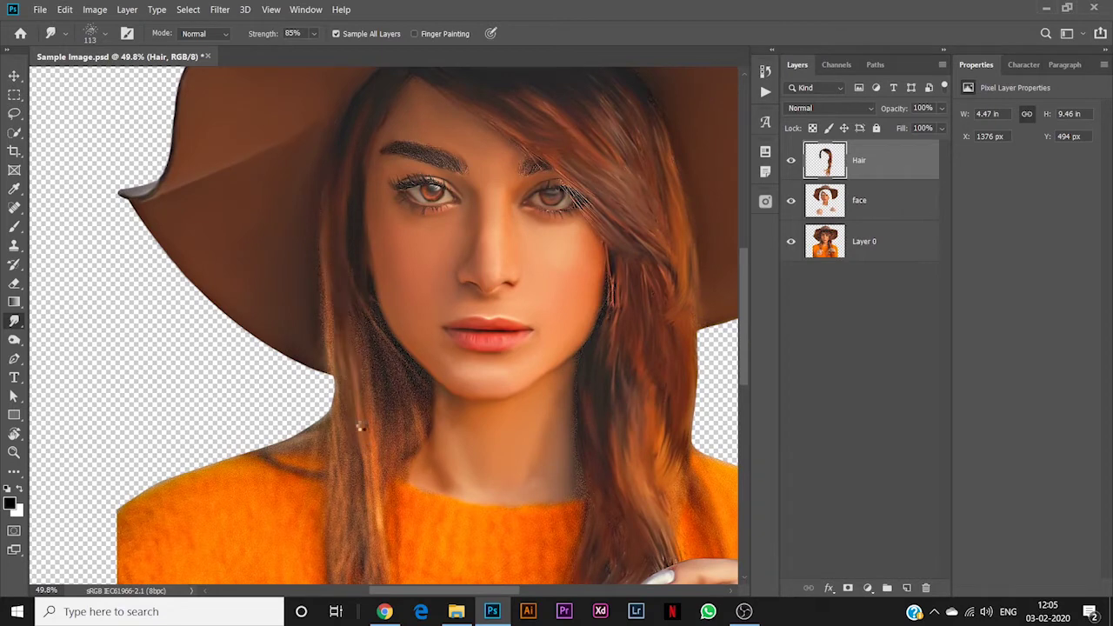
right_click(372, 418)
click(345, 328)
drag(384, 444, 360, 299)
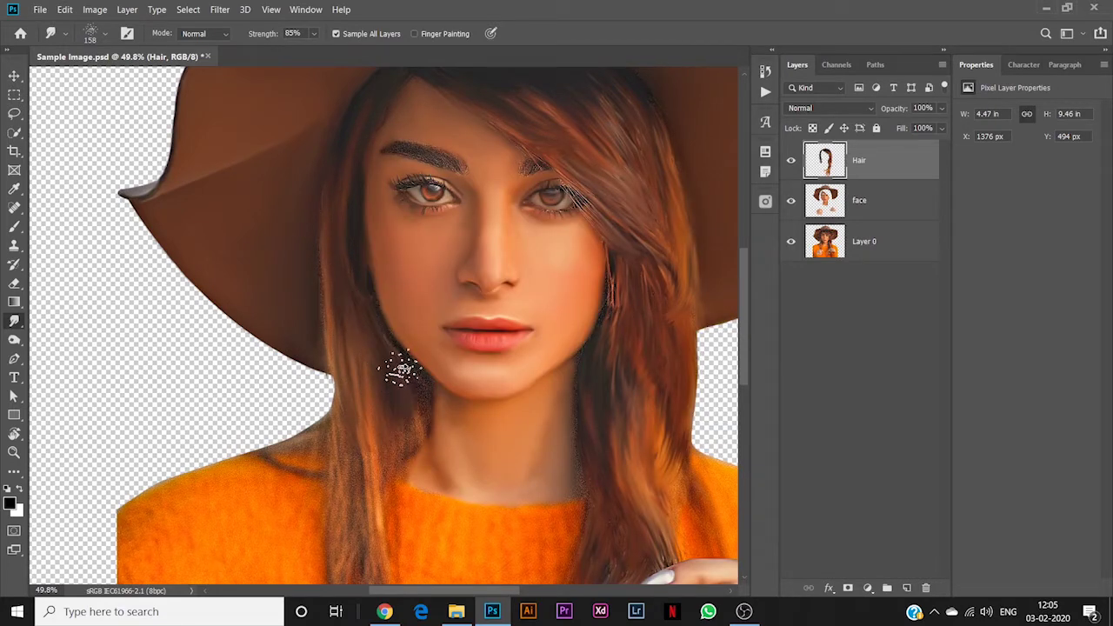
Smudge the lower part of the lock between the neck and the hand over the sweater.
drag(378, 522, 380, 464)
scroll(387, 463, down, 5)
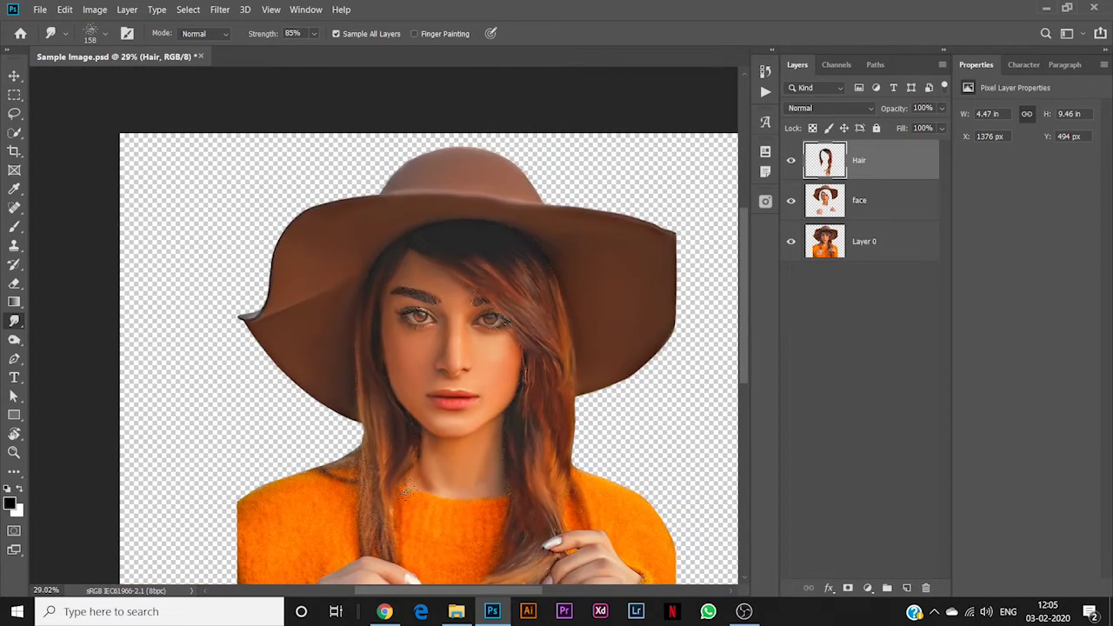
drag(379, 417, 417, 263)
scroll(417, 264, up, 4)
scroll(399, 313, up, 3)
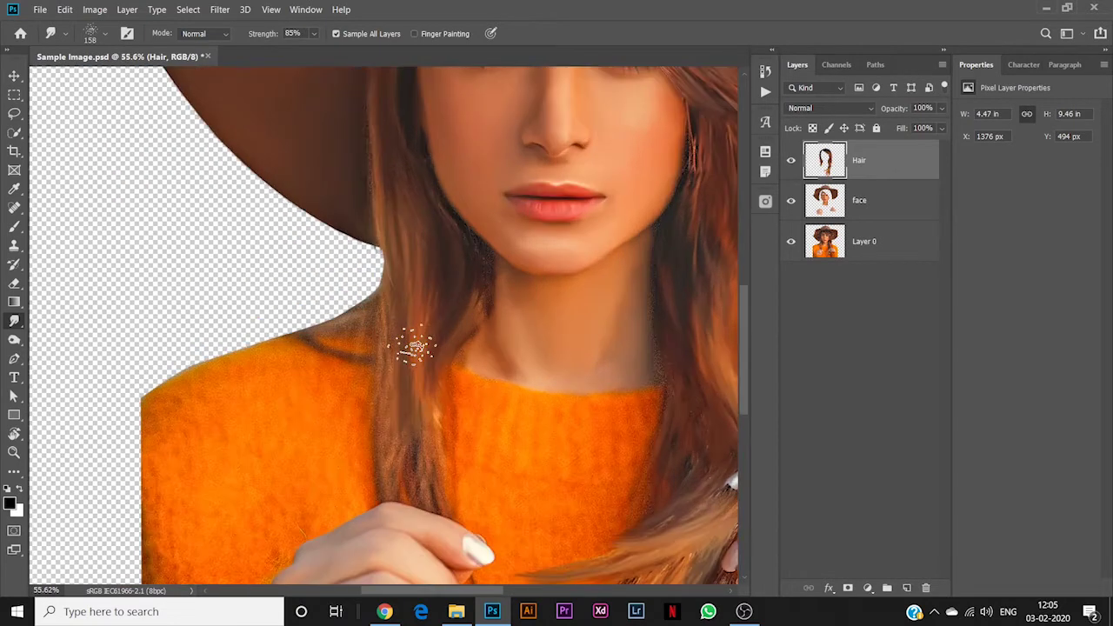
Reduce the brush to 106 px and smooth the remaining grain along both locks framing the neck.
key(bracketleft)
key(bracketleft)
drag(433, 370, 464, 428)
mouse_move(459, 237)
mouse_down()
mouse_move(480, 279)
mouse_move(443, 348)
mouse_move(465, 448)
mouse_up()
mouse_move(666, 241)
mouse_down()
mouse_move(681, 385)
mouse_move(646, 483)
mouse_up()
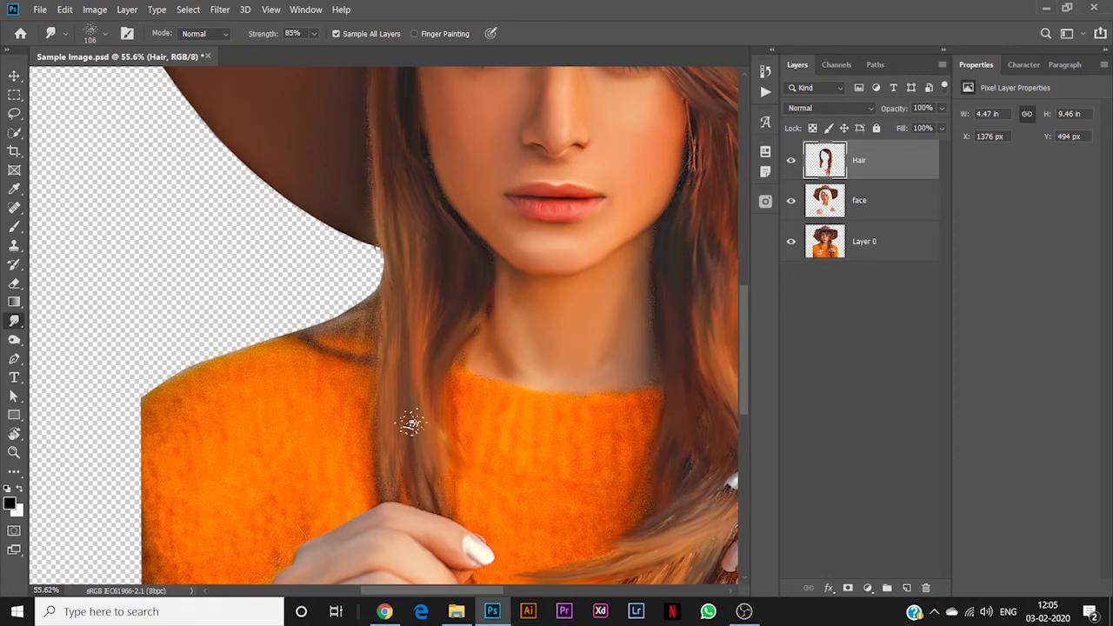
drag(360, 303, 412, 374)
Try to sweep hair strands out over the shoulder with an 88 px smudge brush, and undo the strokes.
scroll(400, 349, up, 3)
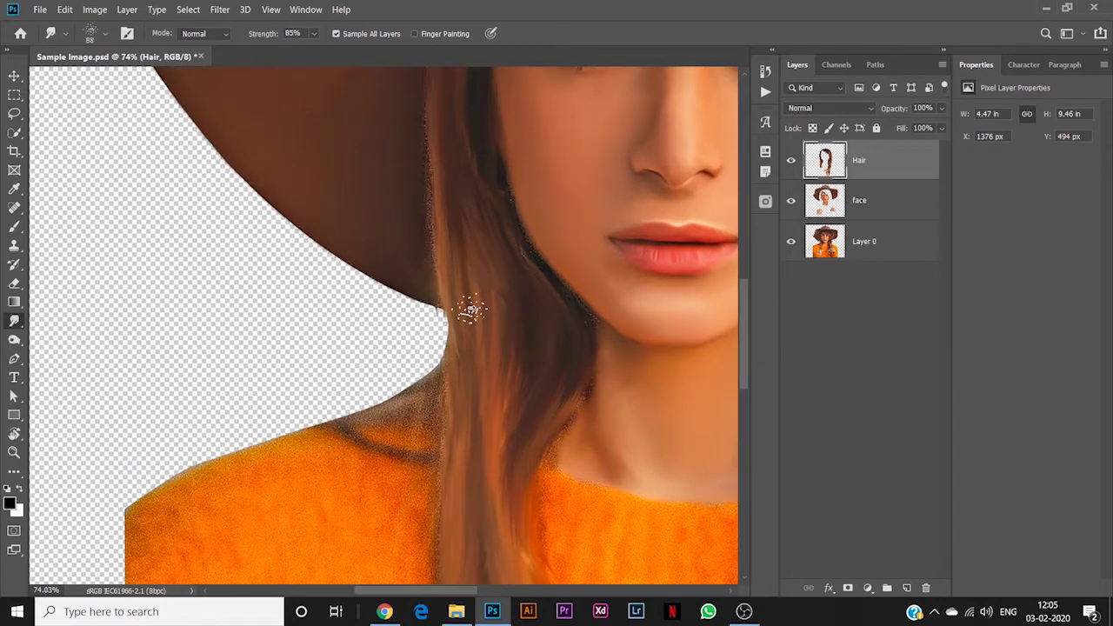
key(ctrl+z)
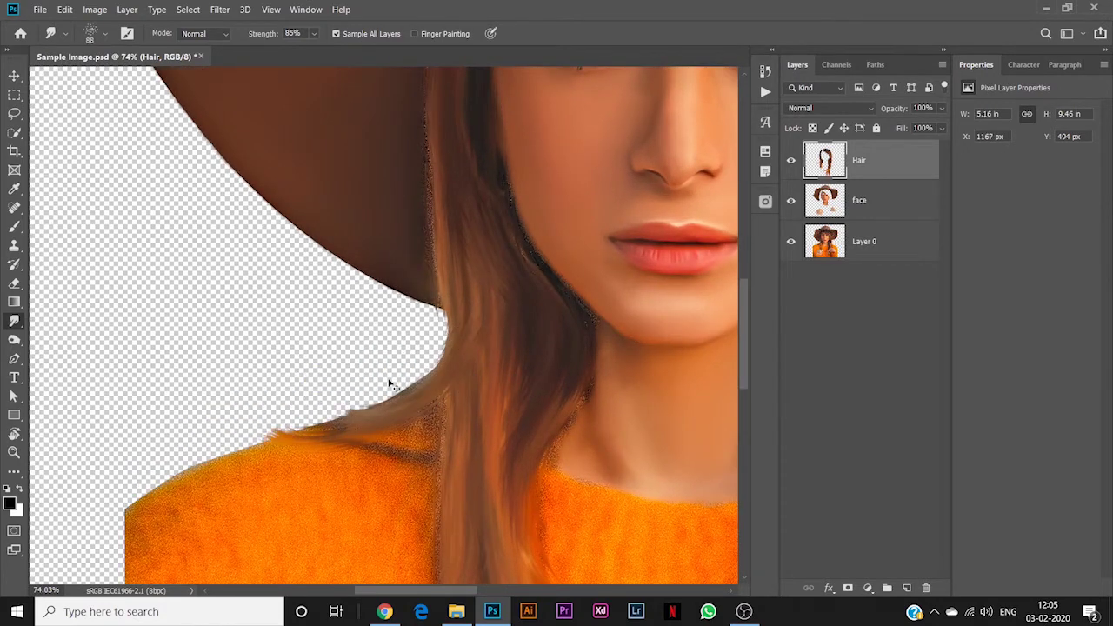
key(ctrl+z)
key(ctrl+z)
Enlarge the brush to 137 px, try a smudge stroke from the lock toward the shoulder, and undo it.
key(bracketright)
key(bracketright)
drag(483, 300, 409, 383)
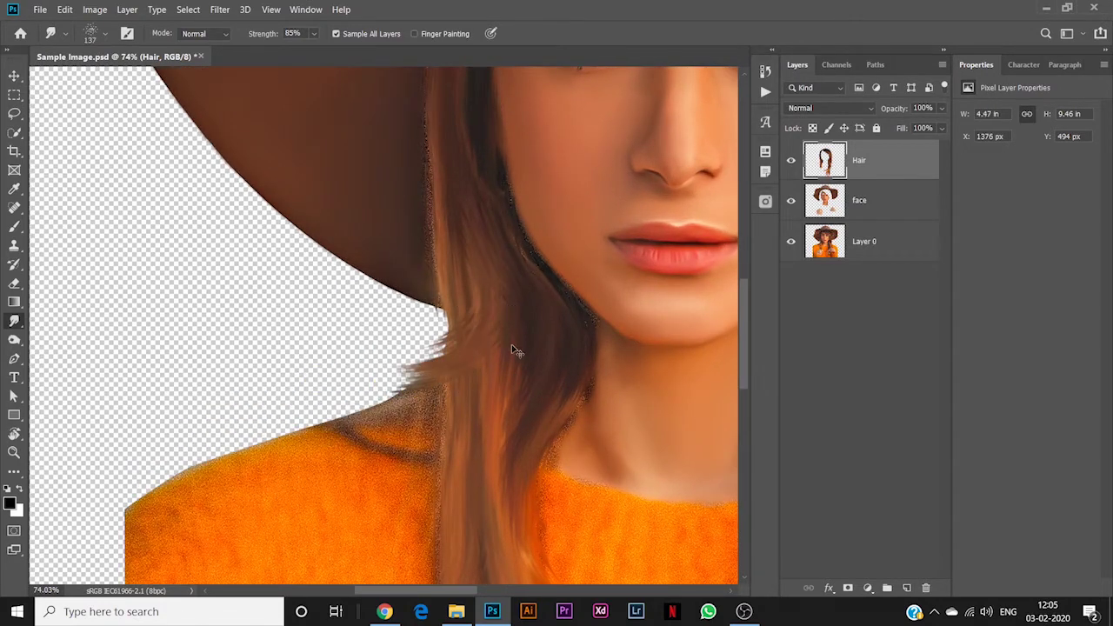
key(ctrl+z)
Try two longer smudge strokes flaring the hair along the shoulder line, and undo them.
drag(461, 339, 400, 402)
drag(452, 375, 315, 421)
scroll(470, 383, down, 4)
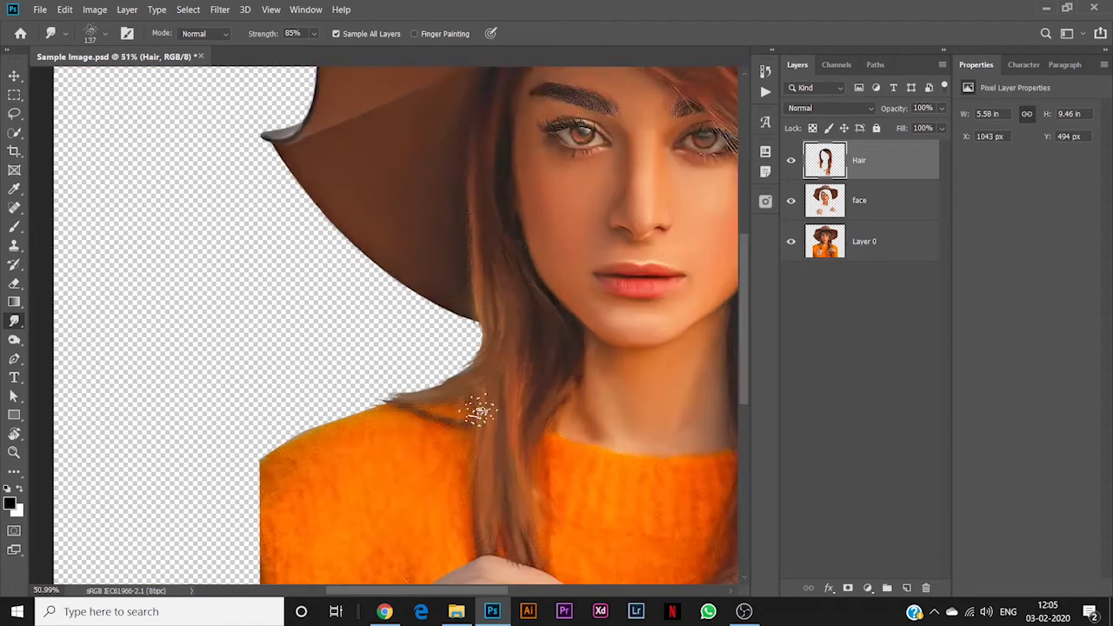
scroll(481, 412, up, 3)
key(ctrl+z)
key(ctrl+z)
Smudge the hair below the hat brim outward in curved strokes so that strands flare over the shoulder.
drag(510, 286, 320, 332)
drag(480, 340, 395, 387)
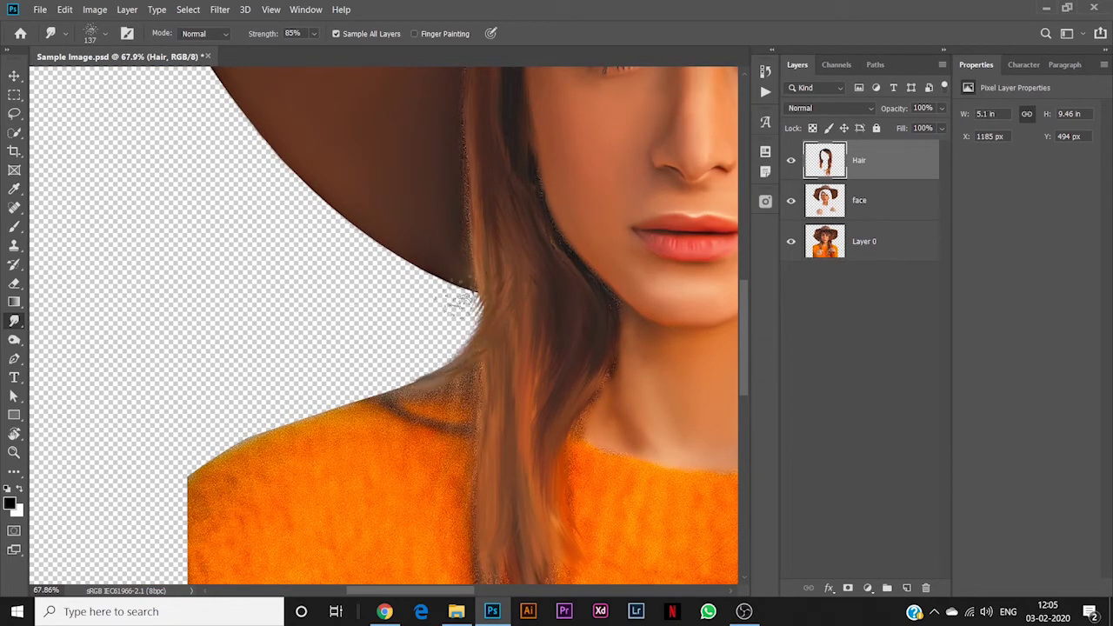
drag(497, 300, 287, 347)
drag(474, 327, 363, 390)
scroll(355, 341, down, 4)
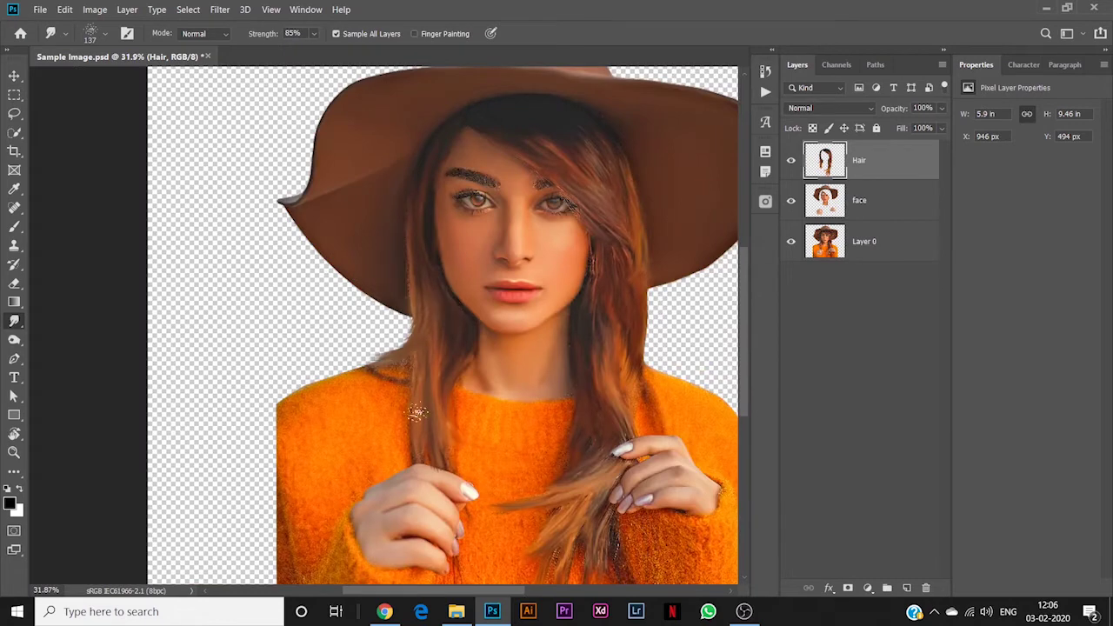
Reduce the brush to 52 px and extend the flared strand tips over the shoulder into fine points.
scroll(413, 368, up, 3)
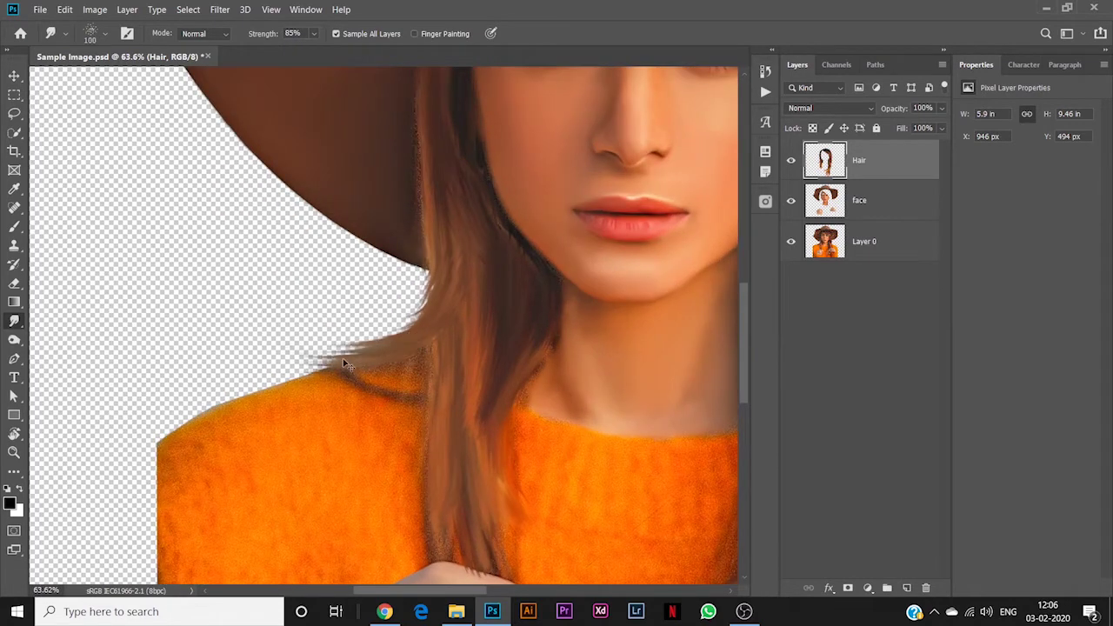
drag(357, 357, 305, 352)
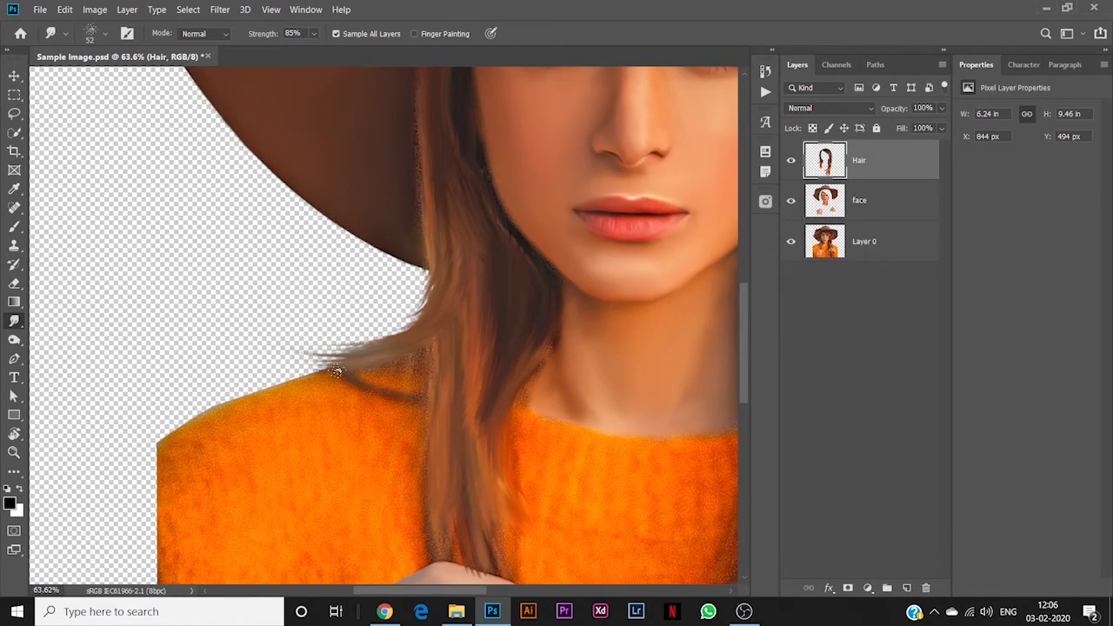
scroll(366, 362, down, 4)
scroll(426, 269, up, 4)
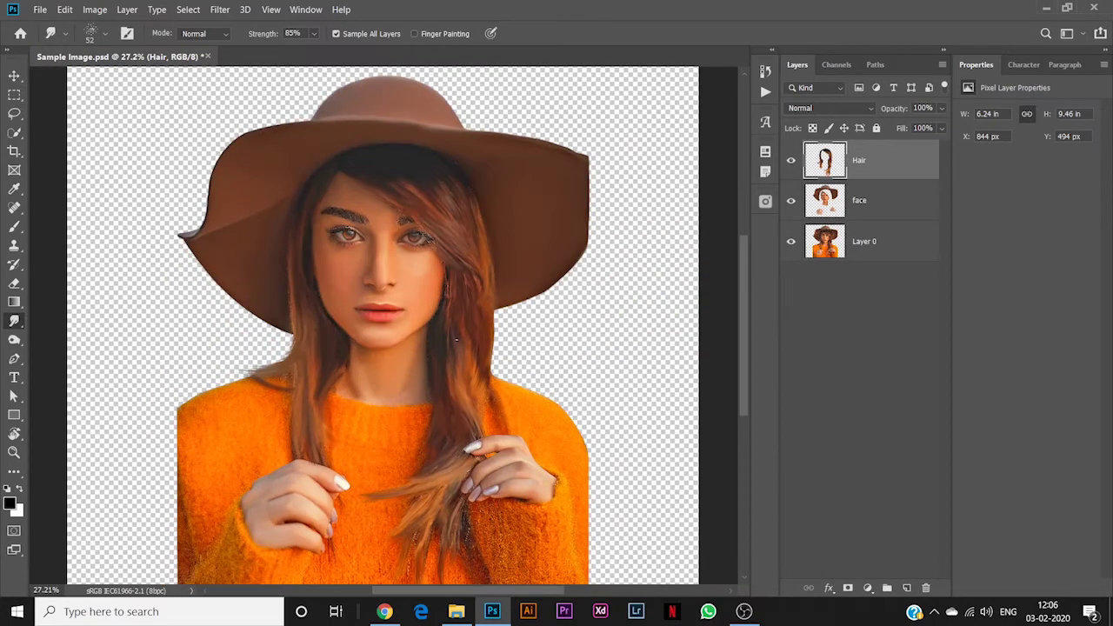
Smudge the lower edge of the swept fringe over the eye with the brush at 26 px, following the strands.
scroll(422, 207, up, 5)
mouse_move(410, 221)
mouse_down()
mouse_move(486, 270)
mouse_move(487, 297)
mouse_move(470, 294)
mouse_up()
drag(402, 240, 489, 316)
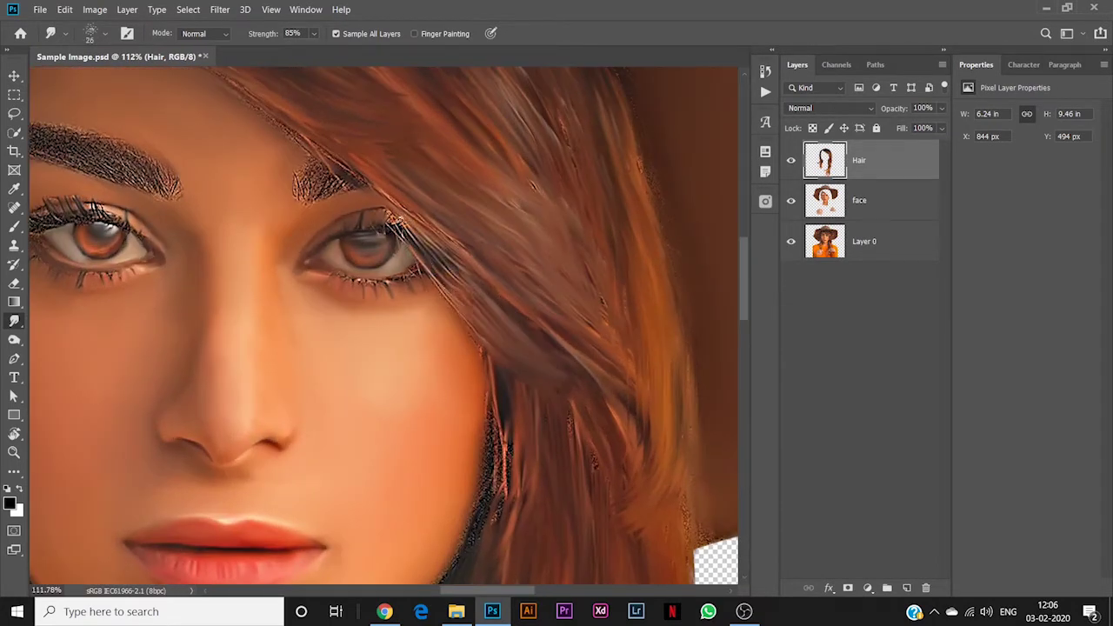
drag(398, 221, 470, 276)
Enlarge the brush to 39 px and smudge the inner edge of the right-hand hair downward along the jaw and neck.
alt+right_click(507, 292)
mouse_move(543, 423)
mouse_down()
mouse_move(535, 273)
mouse_move(490, 310)
mouse_up()
drag(487, 256, 468, 363)
drag(487, 322, 467, 382)
mouse_move(508, 288)
mouse_down()
mouse_move(473, 392)
mouse_move(459, 403)
mouse_move(471, 377)
mouse_move(442, 418)
mouse_move(425, 481)
mouse_move(421, 462)
mouse_move(419, 492)
mouse_up()
mouse_move(422, 521)
mouse_down()
mouse_move(447, 347)
mouse_move(434, 444)
mouse_up()
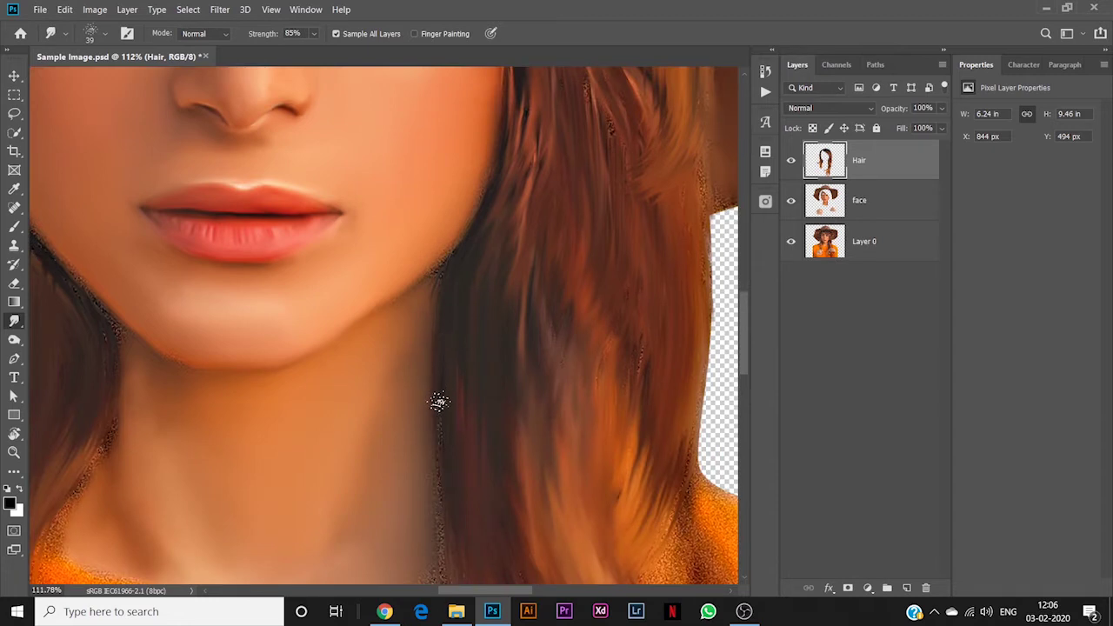
drag(440, 403, 439, 491)
drag(478, 433, 469, 273)
drag(445, 335, 448, 432)
Smudge the inner edge of the left-hand hair along the cheek, jaw and neck to blend its grainy outline.
drag(209, 181, 427, 231)
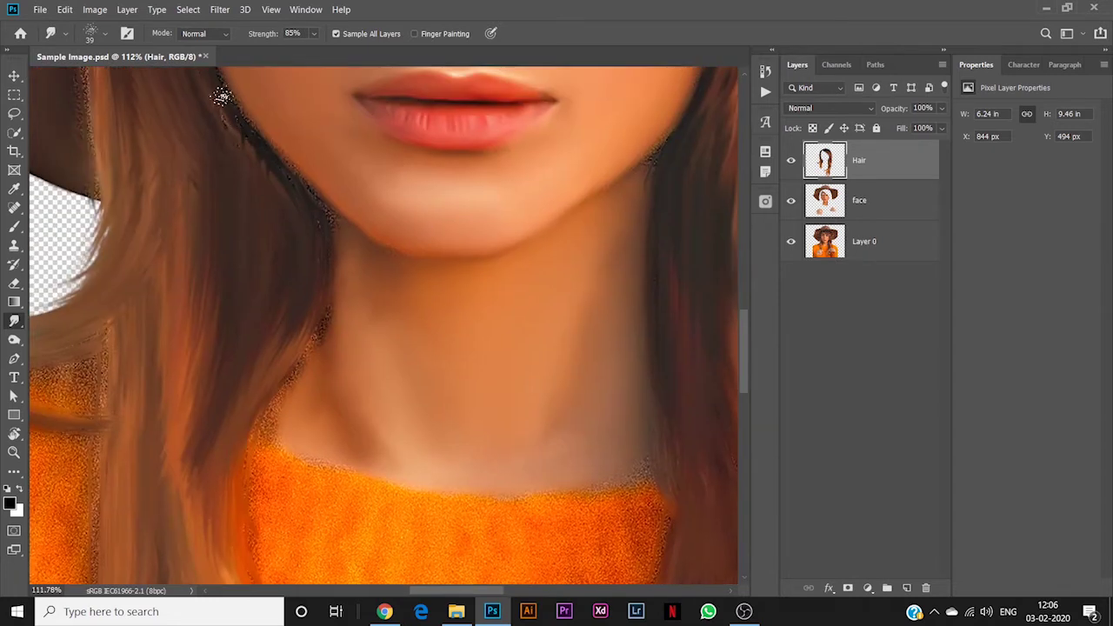
drag(222, 96, 327, 215)
mouse_move(305, 347)
mouse_down()
mouse_move(324, 318)
mouse_move(267, 429)
mouse_up()
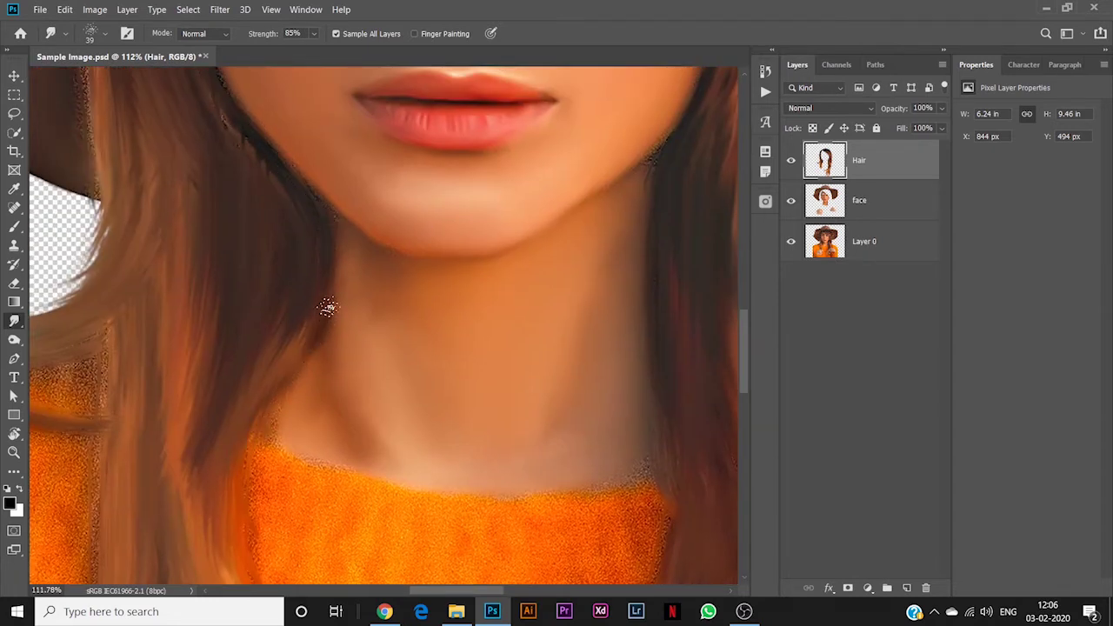
mouse_move(327, 308)
mouse_down()
mouse_move(261, 432)
mouse_move(256, 467)
mouse_up()
scroll(248, 448, down, 3)
drag(250, 204, 295, 427)
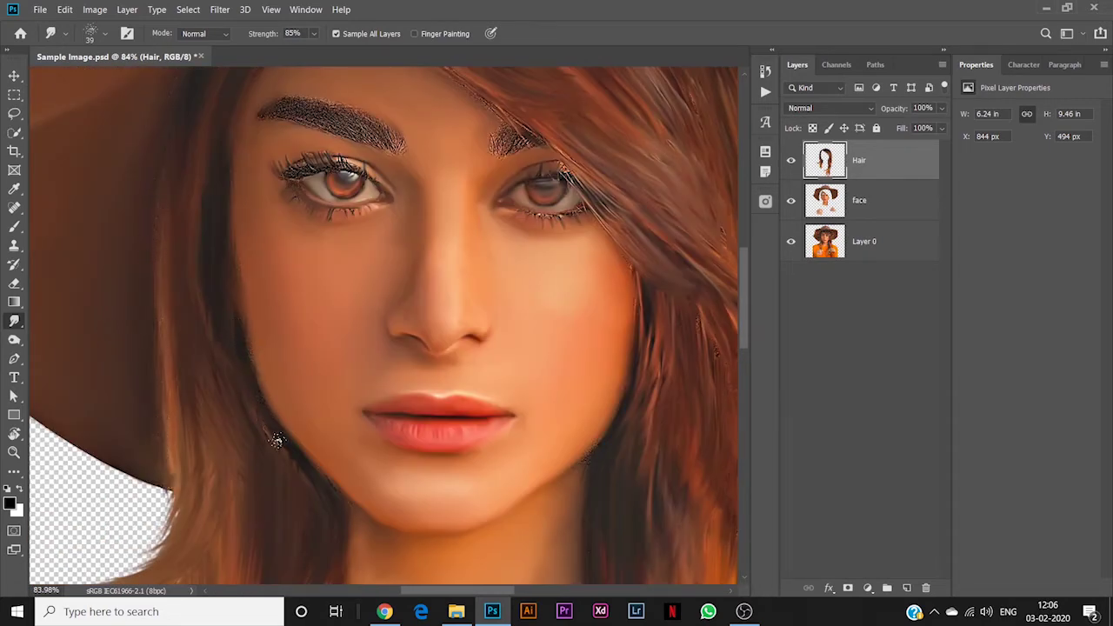
Smudge the forehead hairline and the dark hair edge beneath the hat brim into a smooth outline.
scroll(239, 369, down, 5)
drag(472, 151, 430, 246)
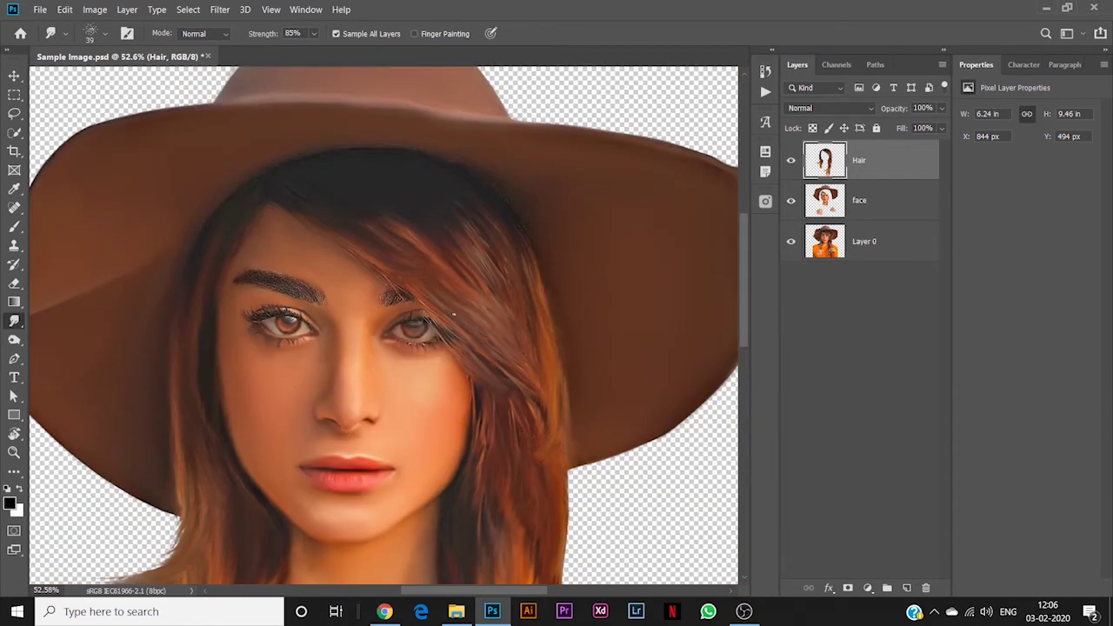
scroll(429, 246, up, 7)
drag(338, 208, 427, 162)
drag(191, 238, 283, 251)
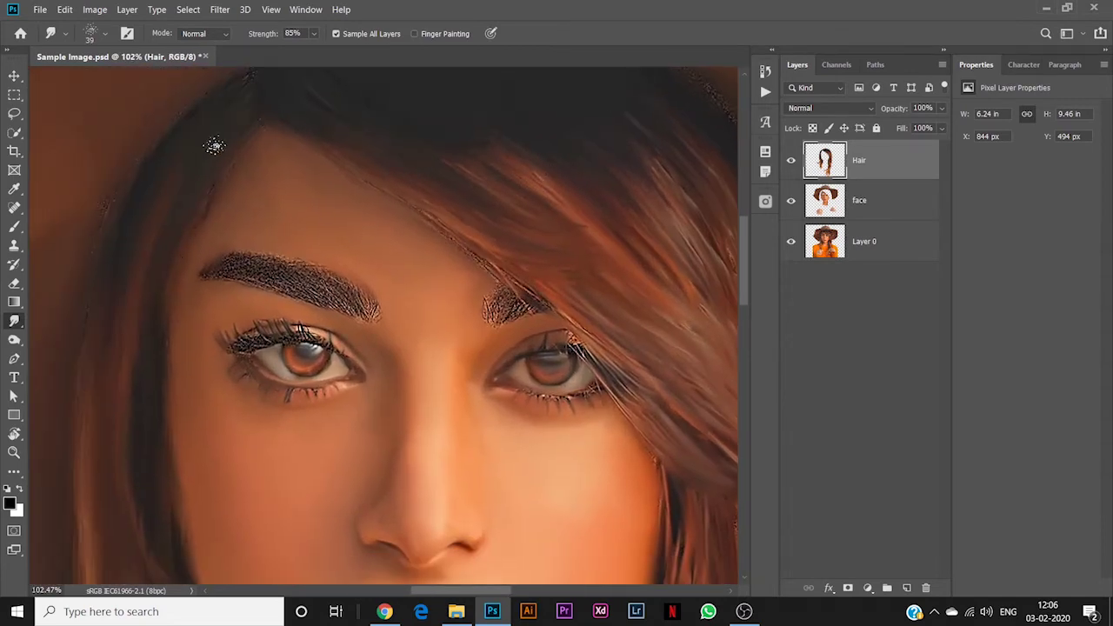
scroll(313, 130, up, 3)
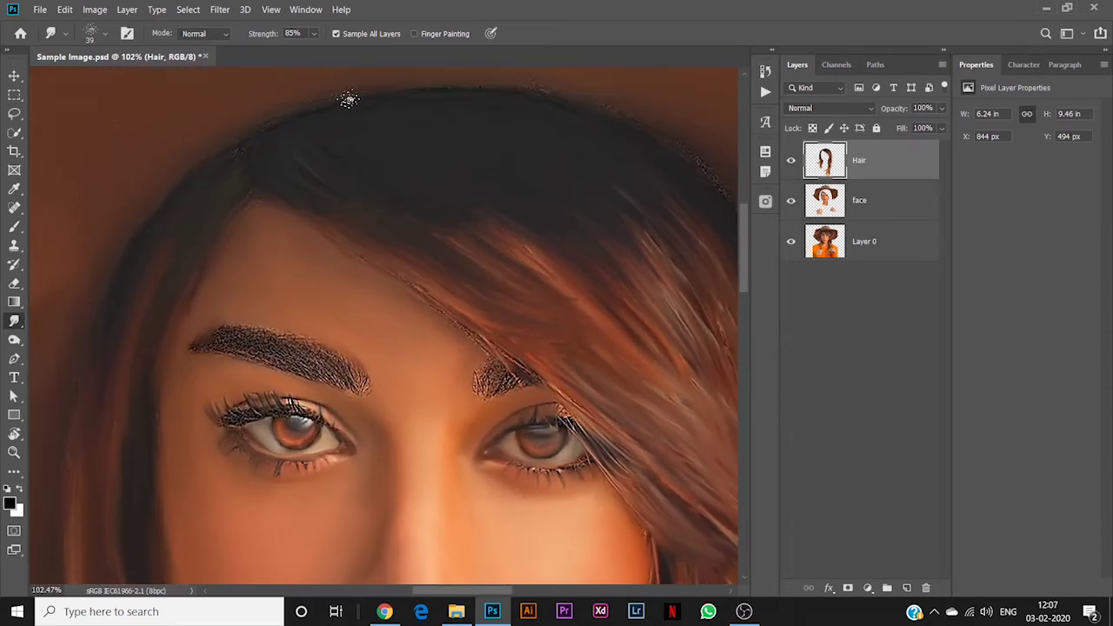
Reduce the brush to 33 px and Strength to 63%, and smudge the eyebrow partly covered by the fringe.
scroll(494, 380, up, 5)
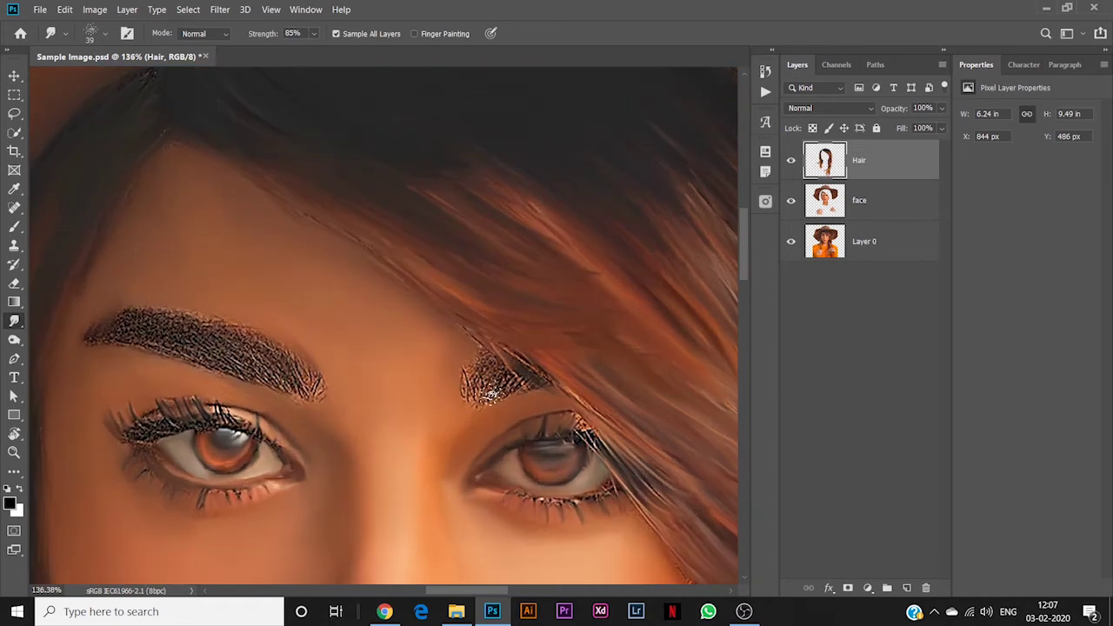
drag(475, 398, 471, 398)
drag(268, 40, 251, 40)
mouse_move(471, 398)
mouse_down()
mouse_move(478, 375)
mouse_move(481, 404)
mouse_move(496, 371)
mouse_move(500, 391)
mouse_move(506, 383)
mouse_move(498, 396)
mouse_move(481, 362)
mouse_move(499, 381)
mouse_move(522, 339)
mouse_move(534, 355)
mouse_move(493, 328)
mouse_move(559, 372)
mouse_move(465, 314)
mouse_move(507, 263)
mouse_up()
Smudge the fully visible eyebrow from its inner end to its tail in short hair-like strokes.
scroll(612, 369, down, 3)
scroll(611, 369, down, 5)
scroll(494, 379, up, 5)
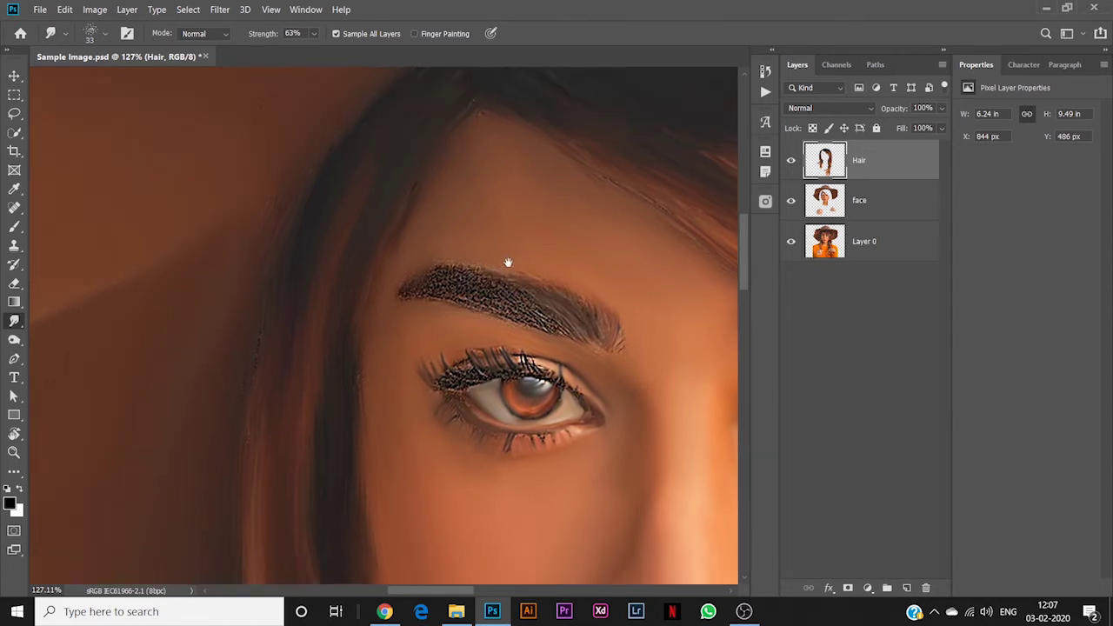
scroll(557, 331, up, 2)
mouse_move(562, 327)
mouse_down()
mouse_move(462, 271)
mouse_move(537, 299)
mouse_move(399, 275)
mouse_move(465, 299)
mouse_move(377, 278)
mouse_move(481, 296)
mouse_move(472, 274)
mouse_move(384, 260)
mouse_move(596, 324)
mouse_move(619, 346)
mouse_move(640, 323)
mouse_move(618, 345)
mouse_move(587, 276)
mouse_up()
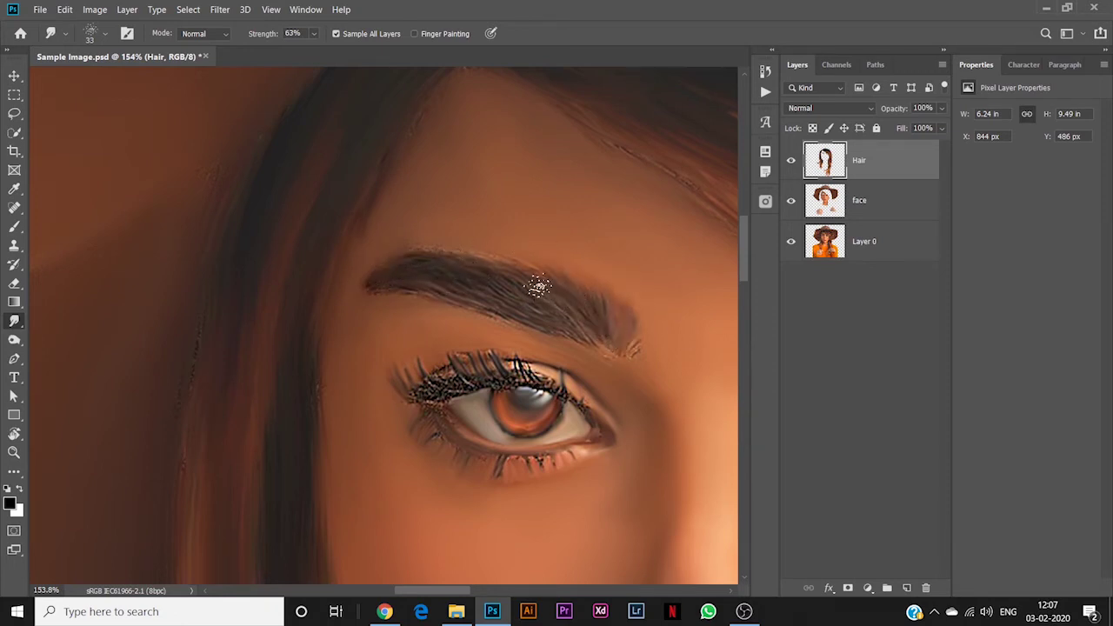
scroll(653, 313, down, 5)
scroll(652, 313, up, 5)
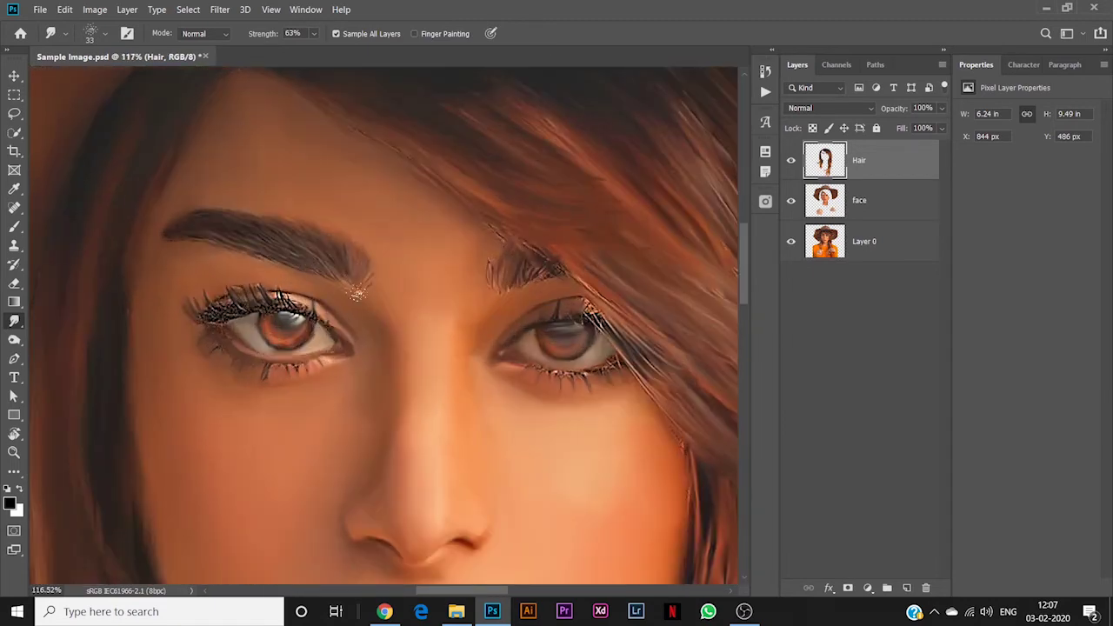
scroll(309, 231, up, 2)
drag(192, 344, 318, 348)
Select the Fine edges-small brush at 20 px, smudge the fully visible eye's upper lashes, and reduce the brush to 13 px.
click(105, 34)
click(28, 173)
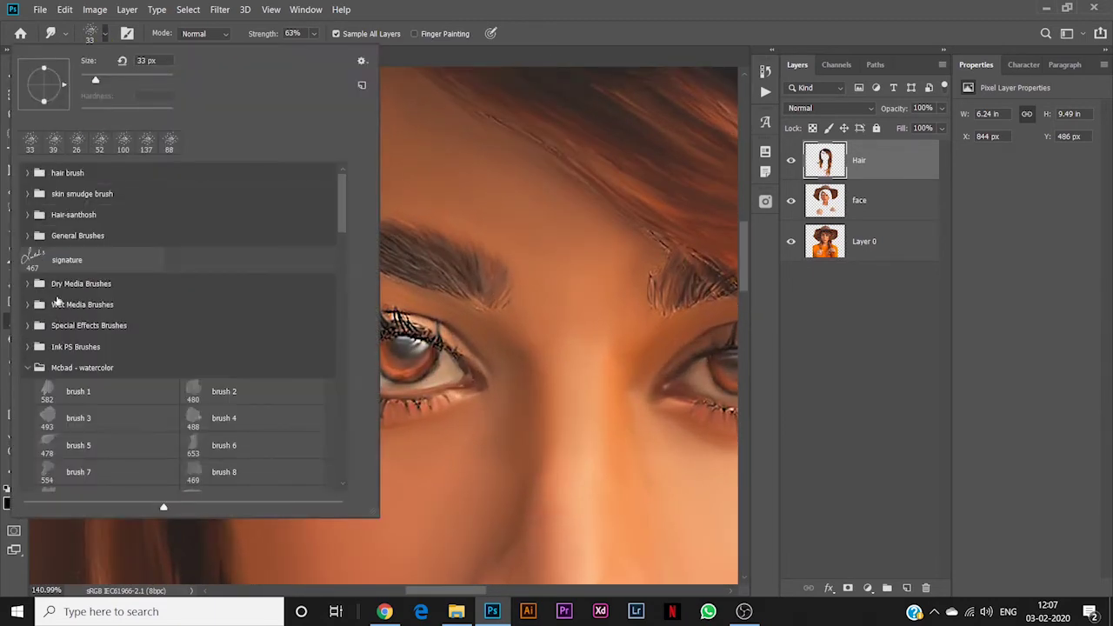
click(26, 216)
drag(96, 80, 89, 80)
click(435, 8)
scroll(332, 350, up, 3)
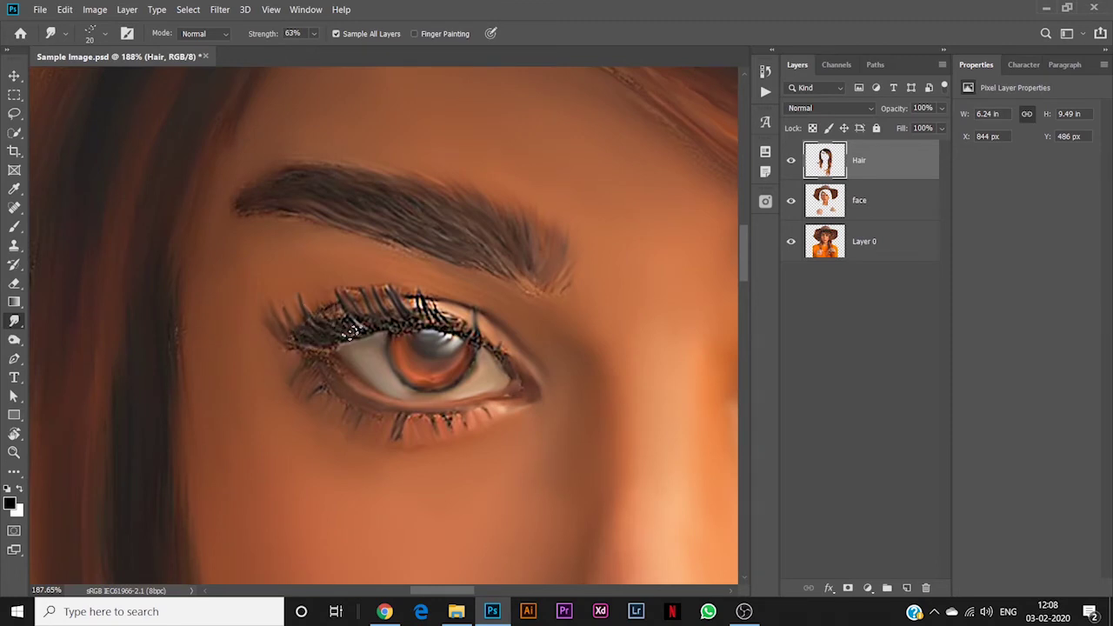
drag(421, 332, 420, 301)
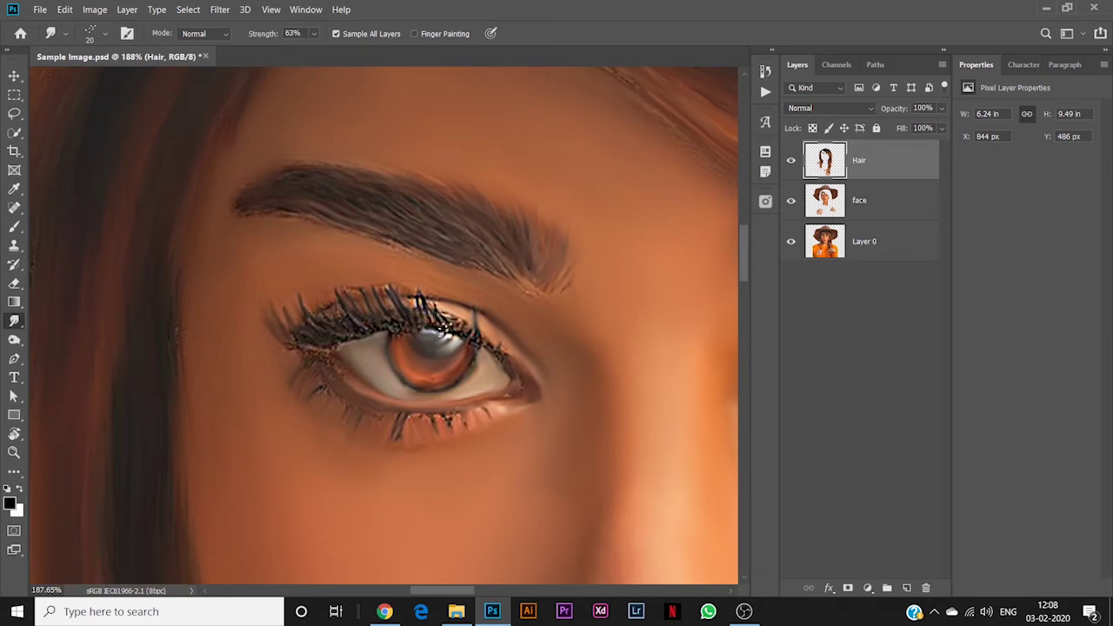
alt+drag(509, 354, 496, 351)
Rotate the brush tip, set its size to 17 px, and smudge the lashes of the eye beside the fringe.
scroll(492, 366, down, 10)
drag(638, 395, 472, 378)
scroll(487, 358, up, 10)
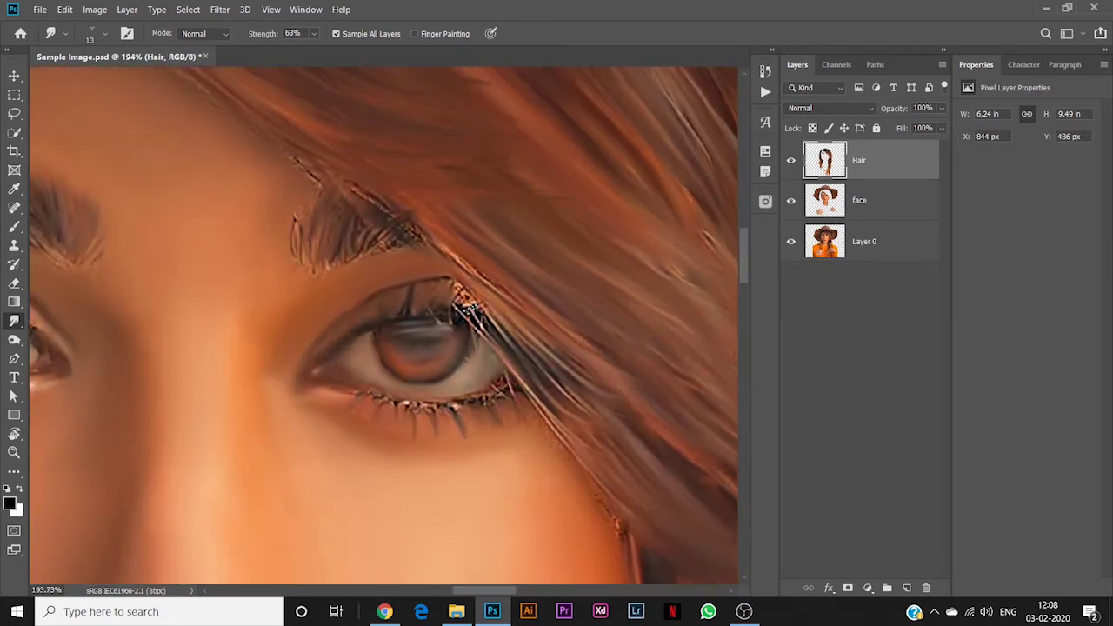
click(104, 34)
drag(17, 87, 17, 96)
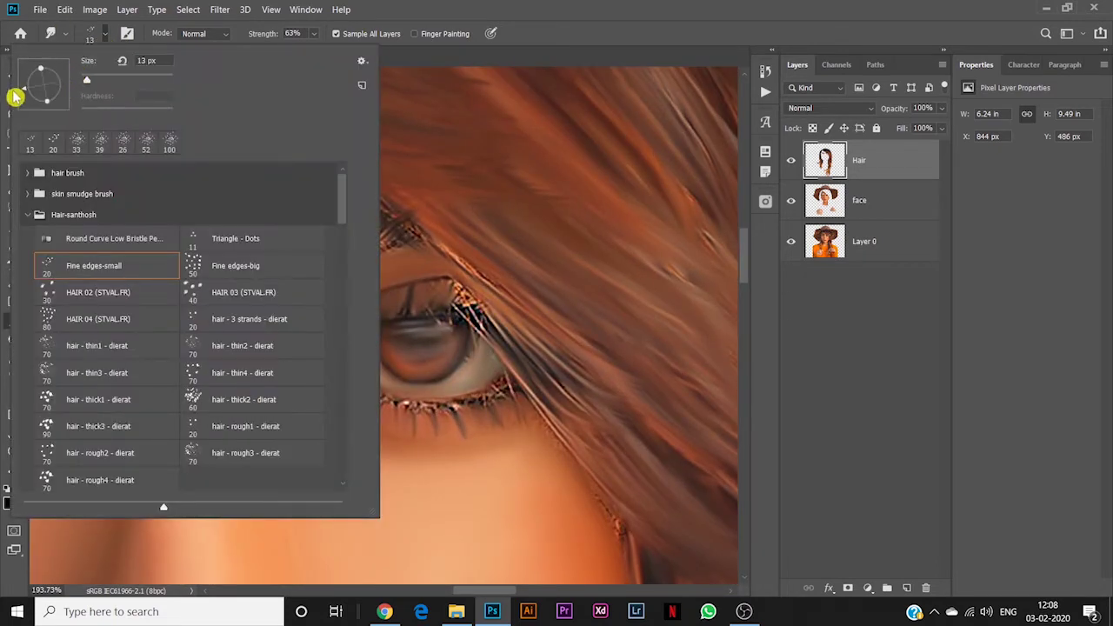
click(376, 28)
alt+drag(456, 306, 461, 306)
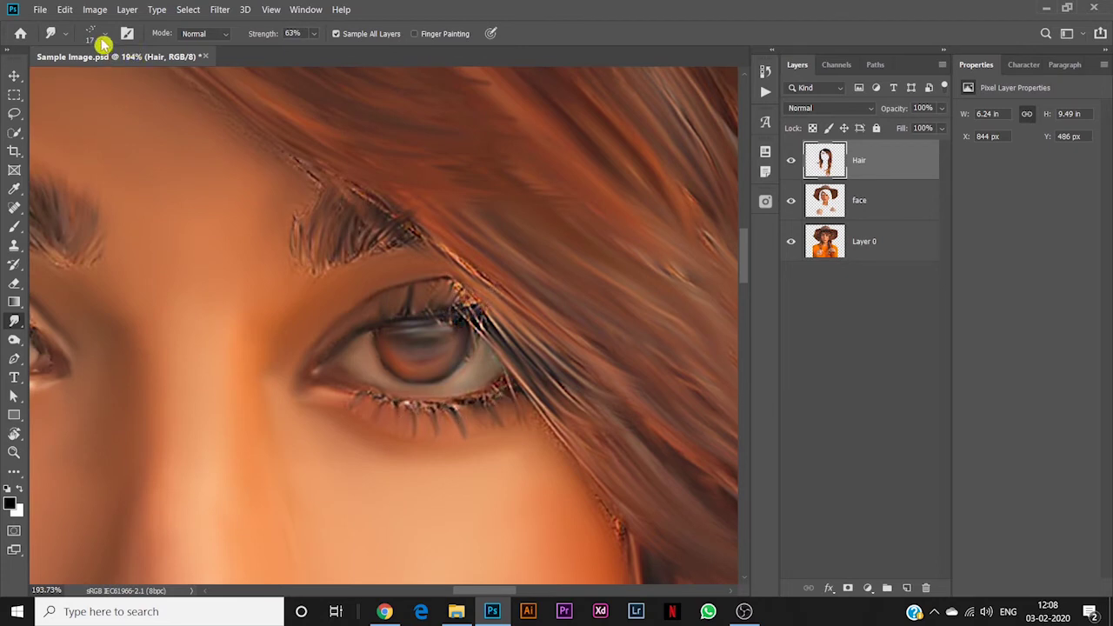
Set the smudge brush to 30 px and Strength to 72%, and save the document.
click(105, 35)
drag(90, 83, 94, 83)
click(392, 7)
drag(257, 37, 263, 37)
scroll(422, 247, down, 12)
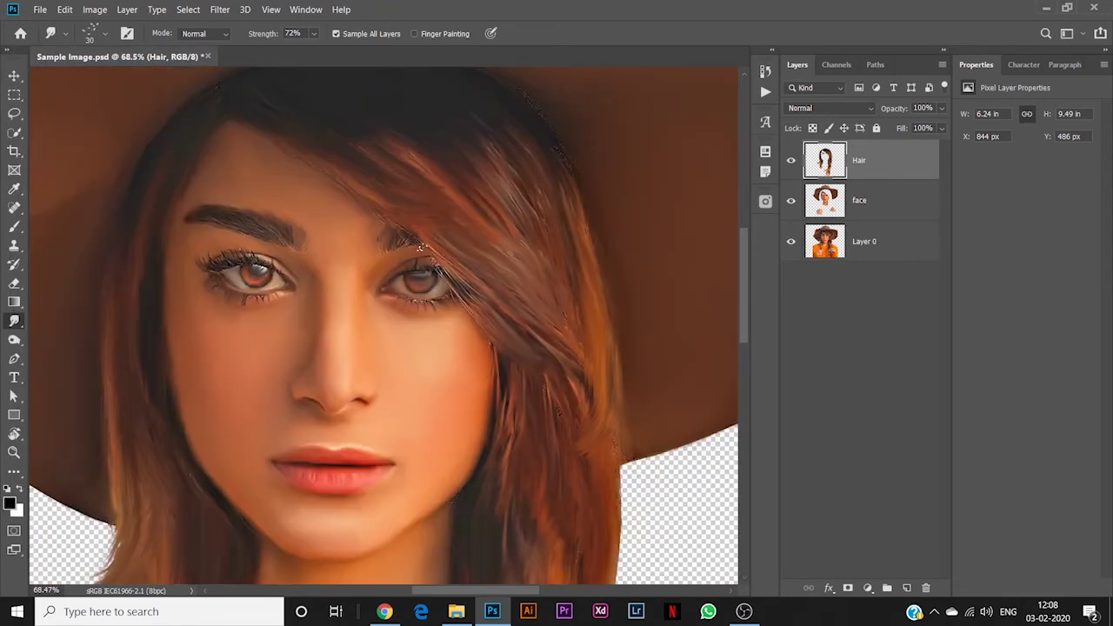
key(ctrl+s)
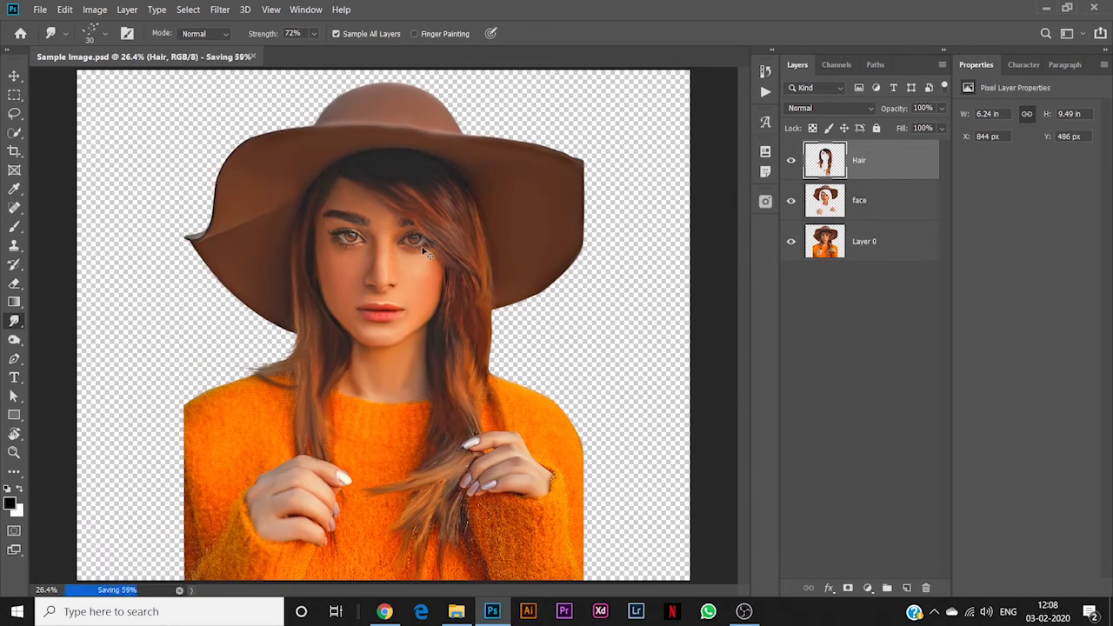
Toggle the Hair layer's visibility to compare the portrait with and without the painted hair.
scroll(422, 246, down, 1)
click(791, 160)
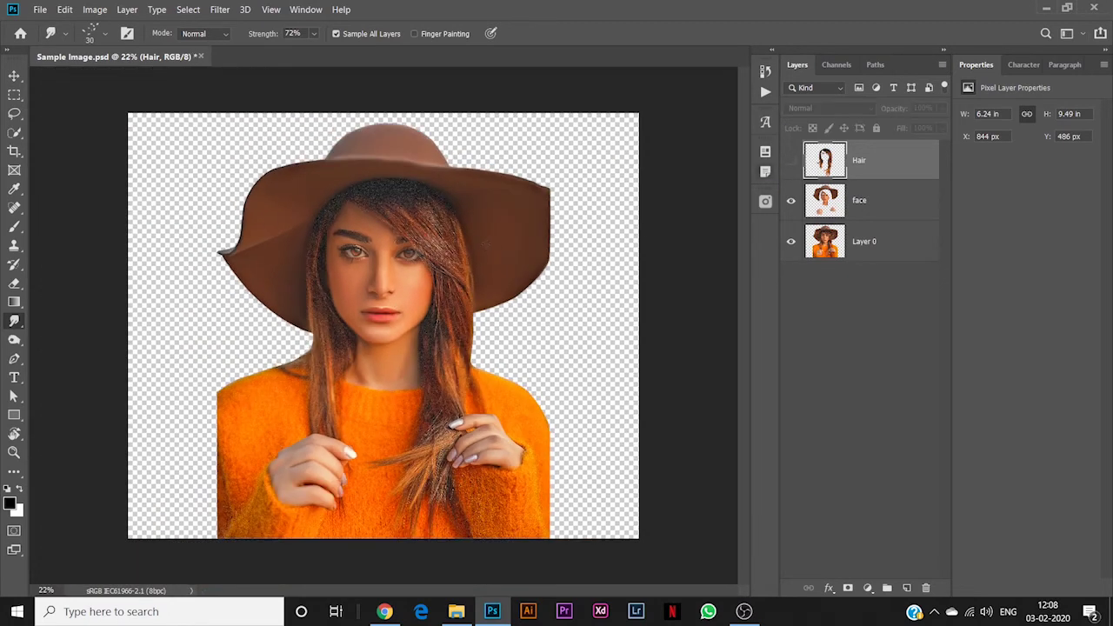
scroll(435, 269, up, 2)
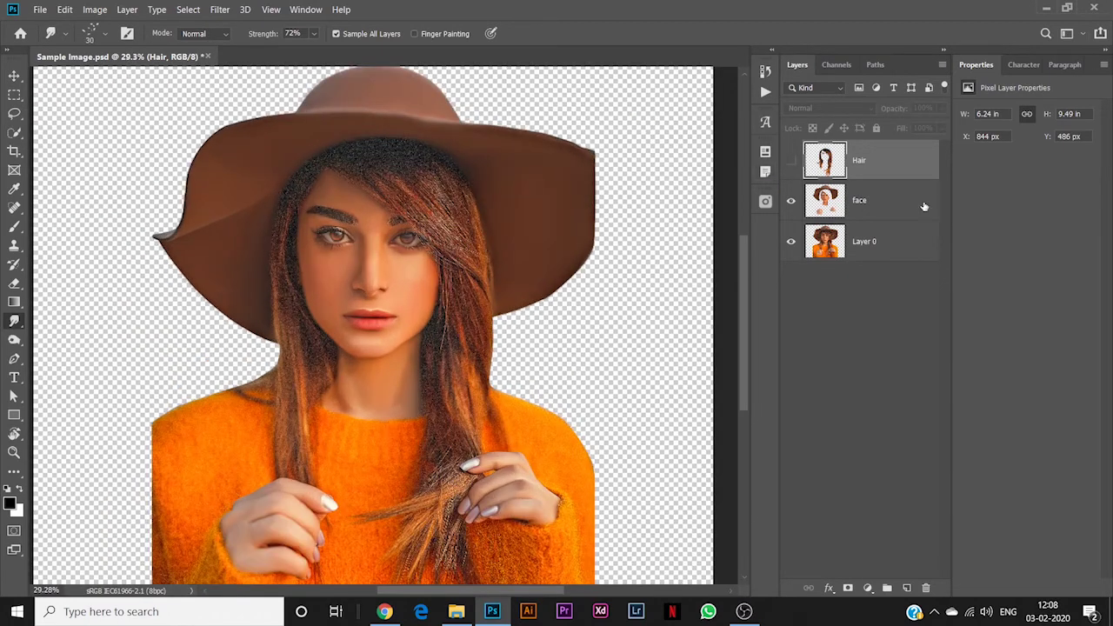
click(791, 160)
click(792, 160)
click(792, 160)
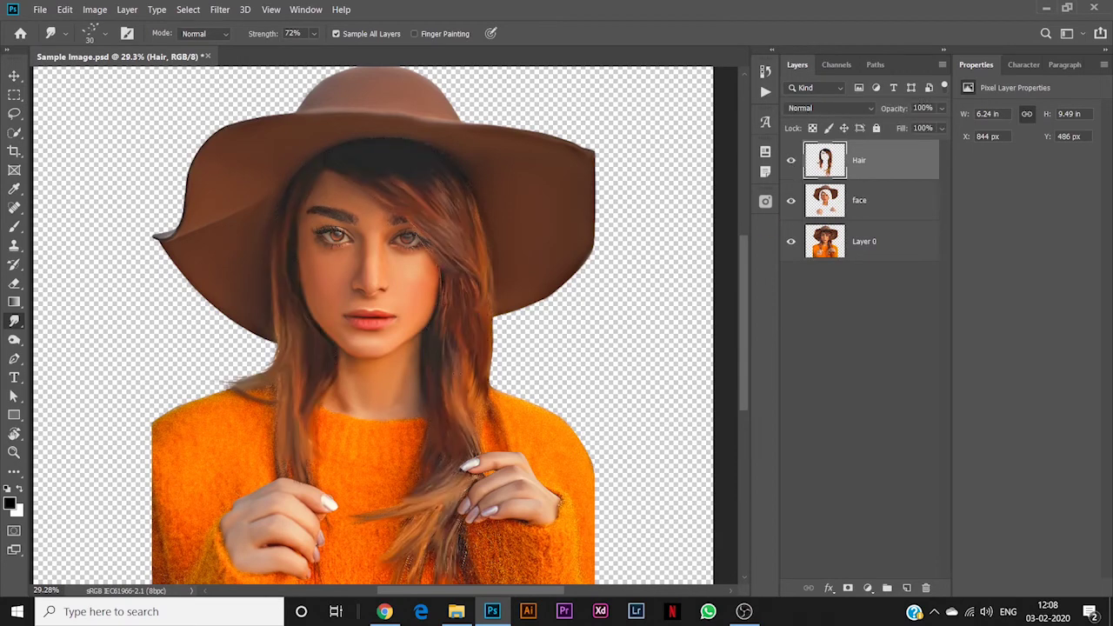
Select the Triangle - Dots brush, enlarge it to 54 px, and smudge the lock below the hat brim outward over the shoulder.
click(95, 34)
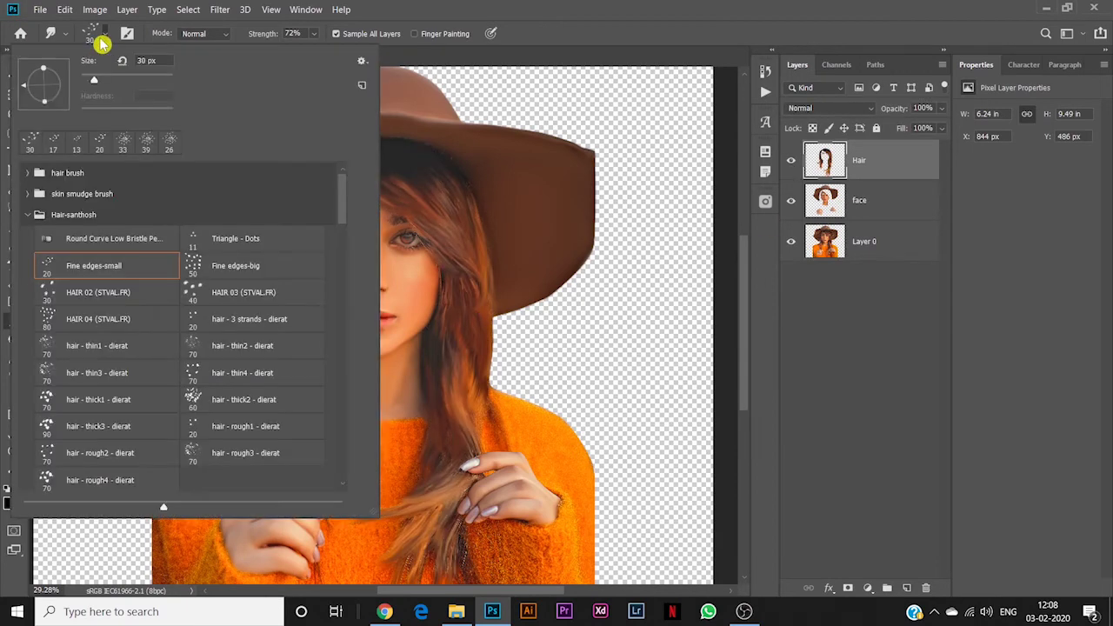
click(225, 243)
click(850, 8)
scroll(323, 292, up, 6)
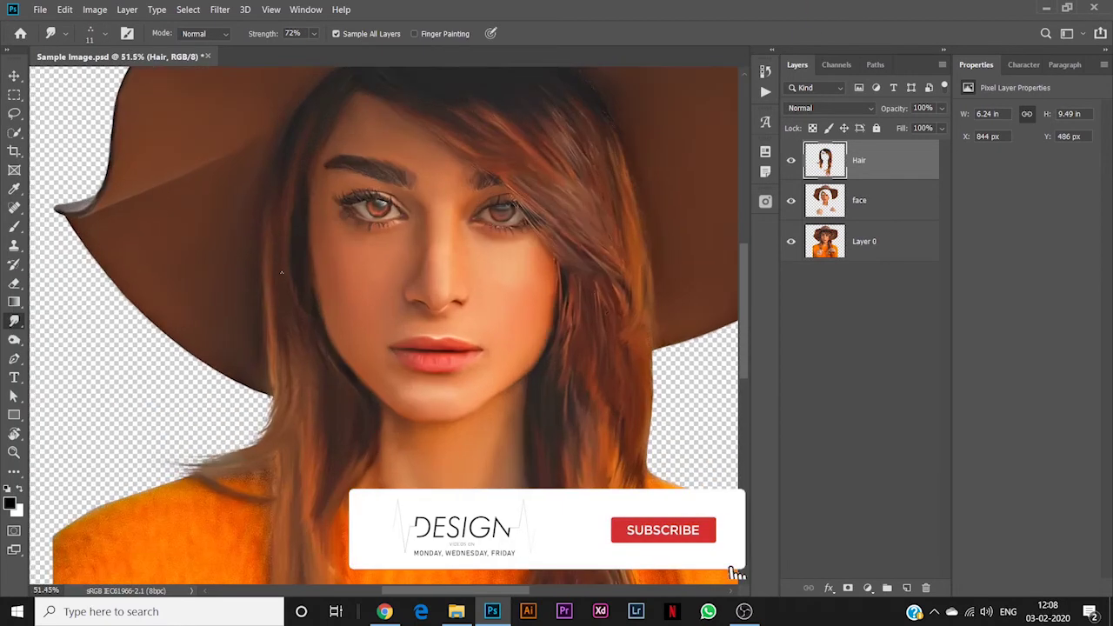
scroll(308, 348, up, 4)
mouse_move(311, 355)
mouse_down()
mouse_move(336, 364)
mouse_move(455, 238)
mouse_up()
mouse_move(410, 327)
mouse_down()
mouse_move(397, 331)
mouse_move(408, 309)
mouse_move(256, 406)
mouse_up()
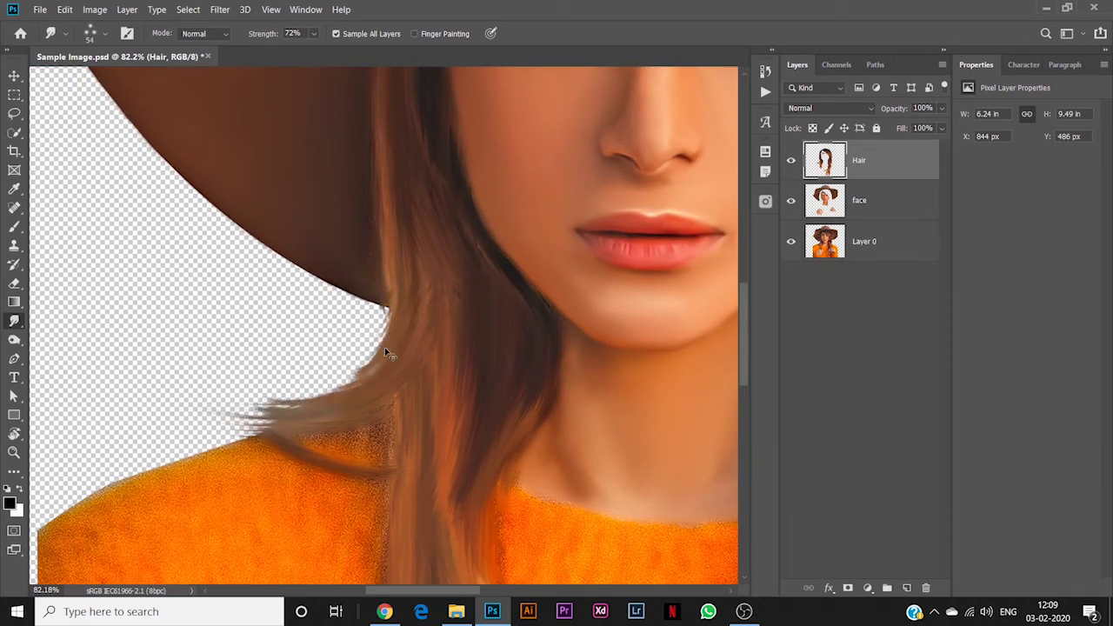
key(ctrl+z)
mouse_move(394, 322)
mouse_down()
mouse_move(348, 377)
mouse_move(230, 406)
mouse_up()
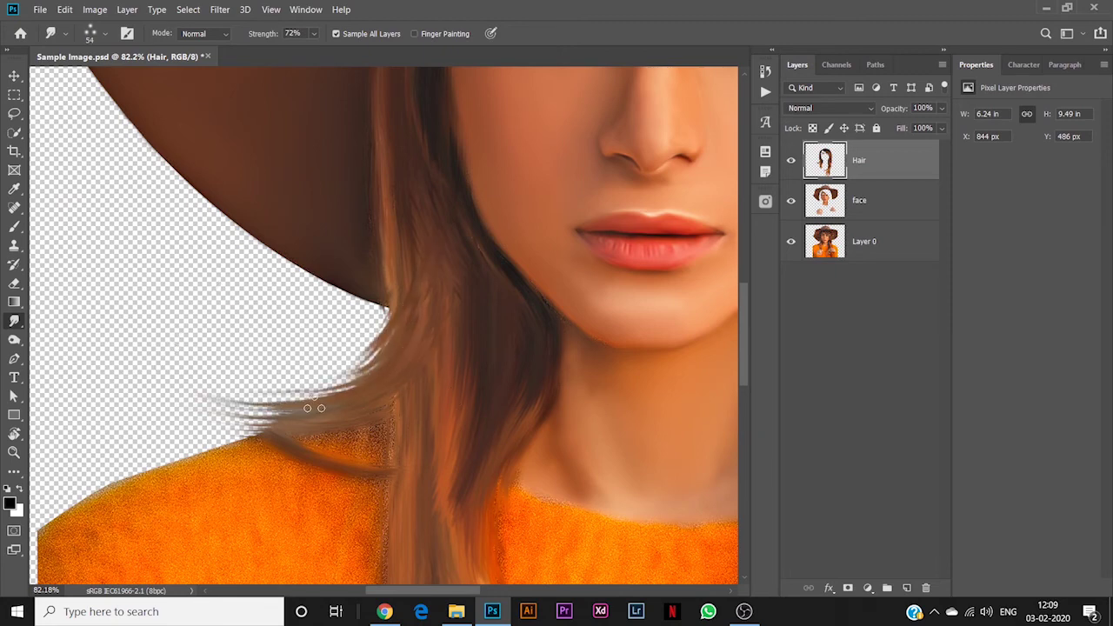
Reduce the brush to 33 px and draw the flared strand tips outward past the shoulder.
drag(312, 407, 178, 388)
scroll(217, 354, down, 8)
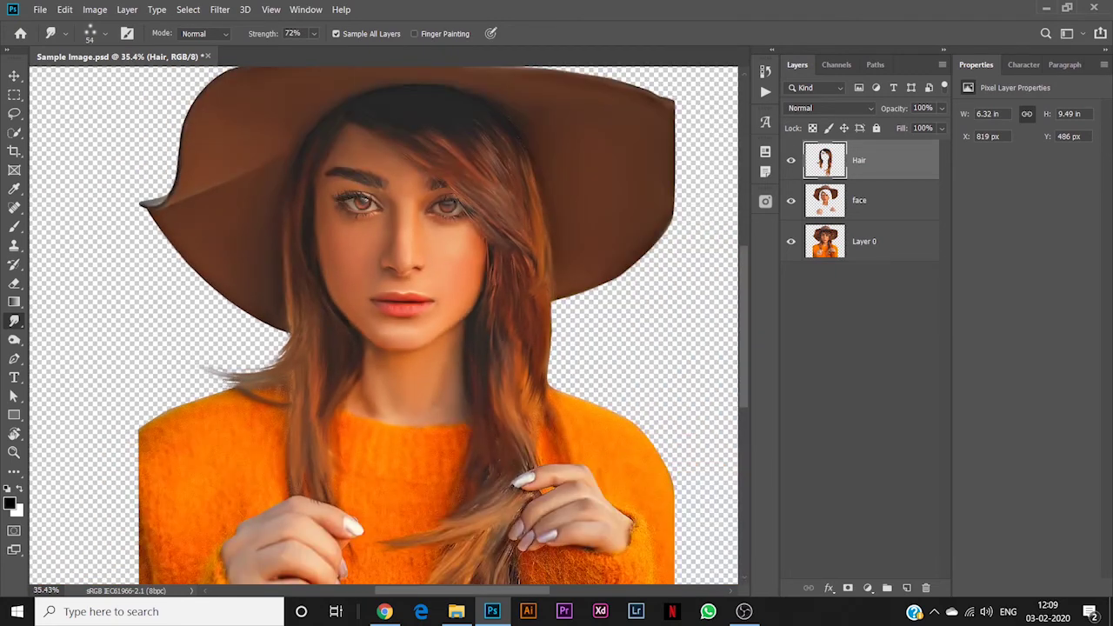
scroll(199, 383, up, 6)
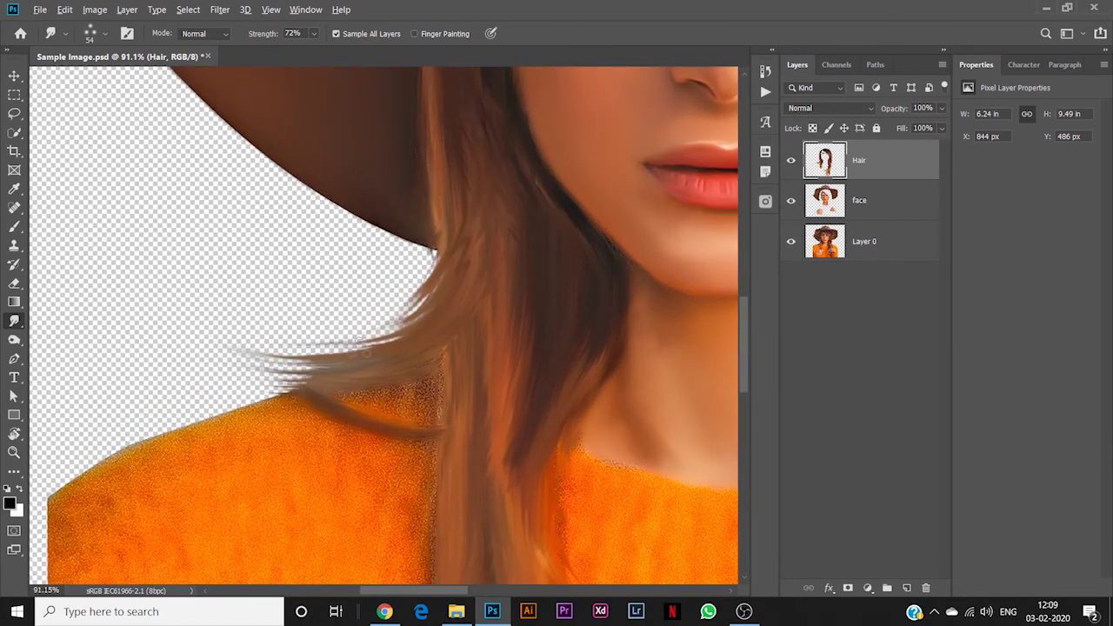
drag(360, 349, 222, 353)
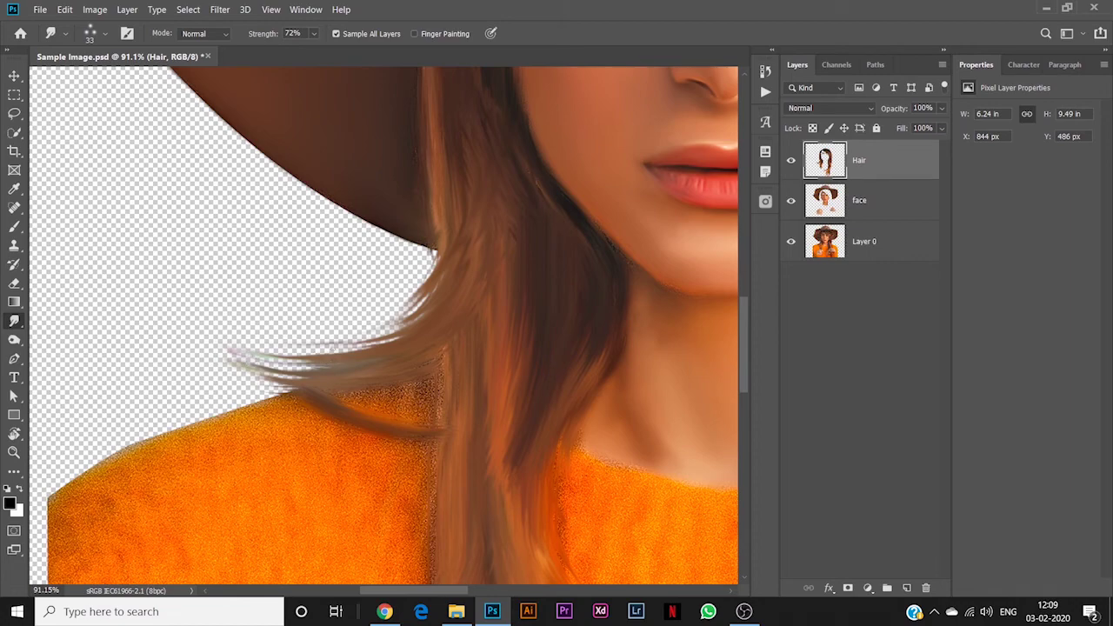
scroll(308, 376, down, 5)
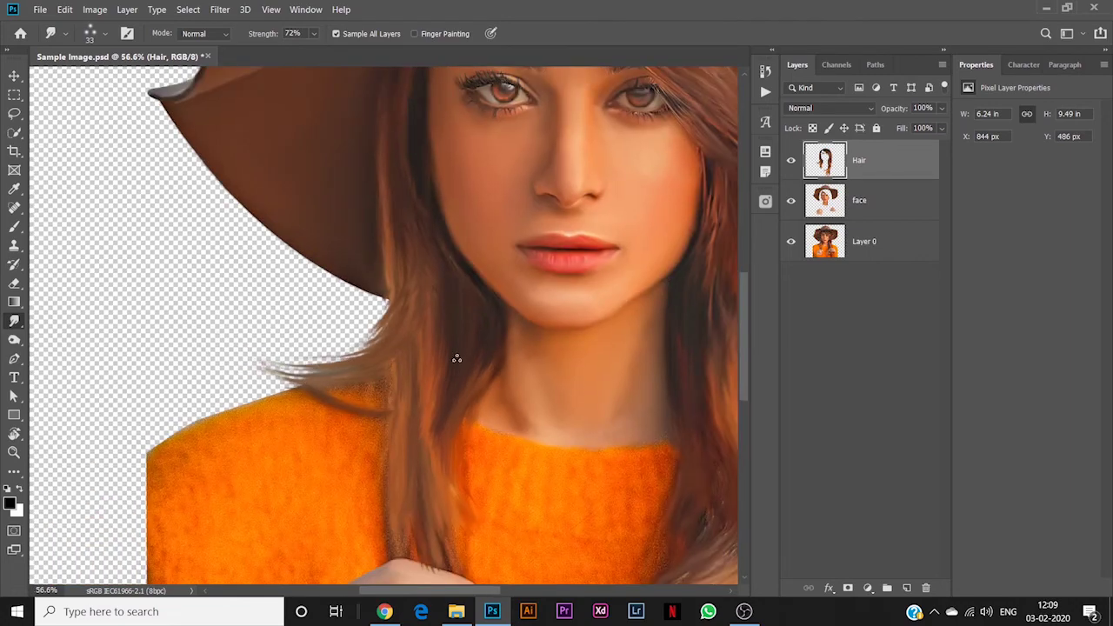
Smudge the hair ends hanging below the fingers downward into loose strands over the sweater.
drag(503, 332, 185, 284)
drag(389, 426, 455, 315)
scroll(470, 391, up, 4)
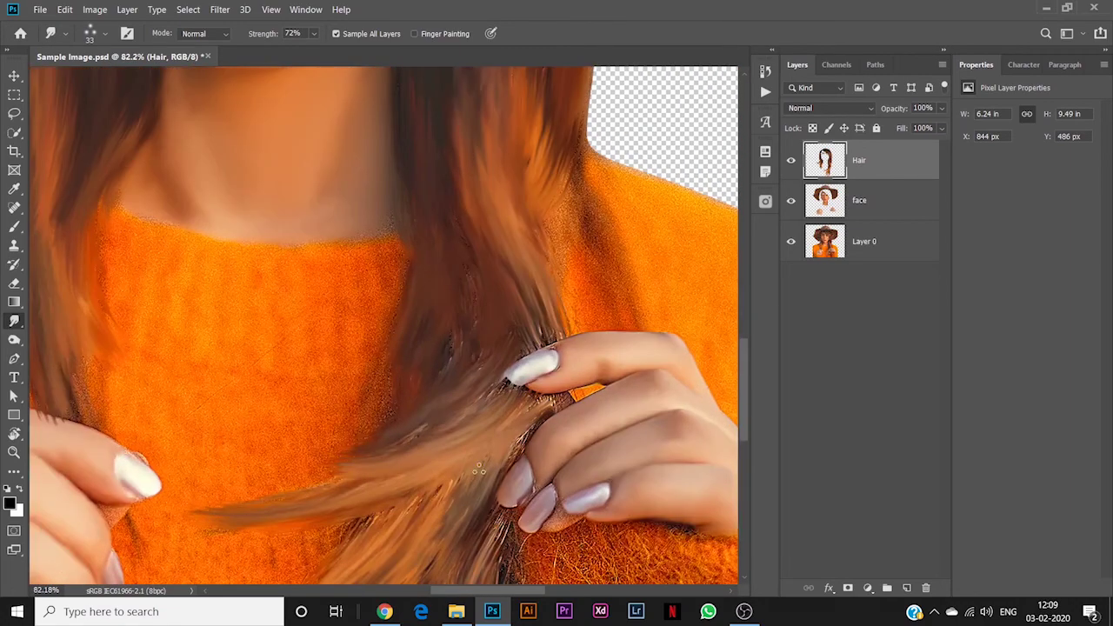
drag(479, 470, 547, 190)
drag(537, 261, 550, 373)
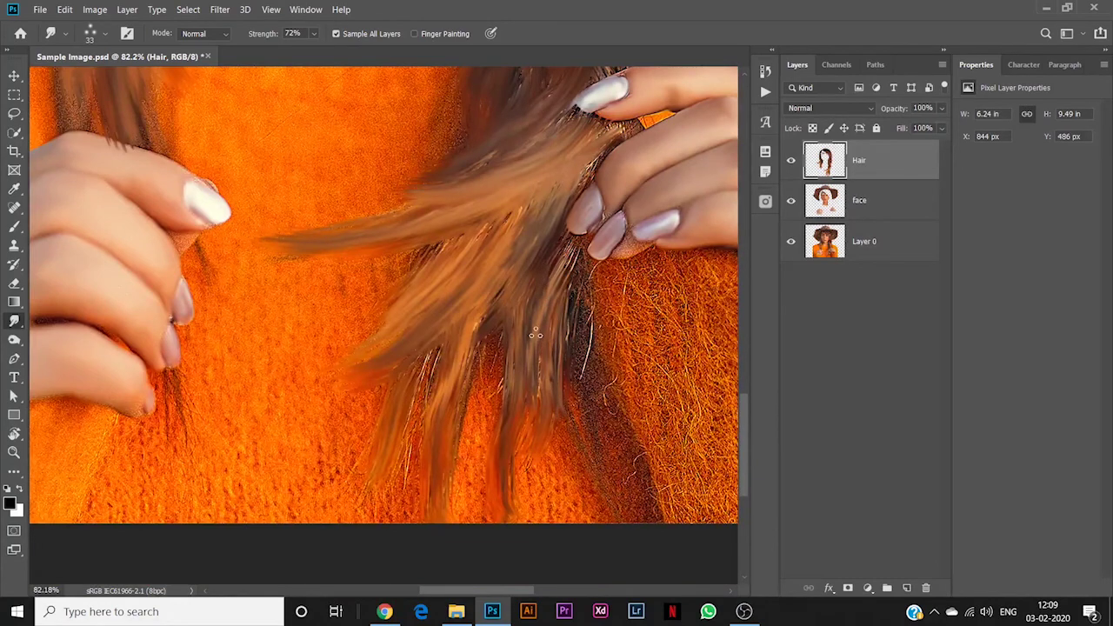
drag(536, 334, 610, 449)
scroll(447, 377, down, 6)
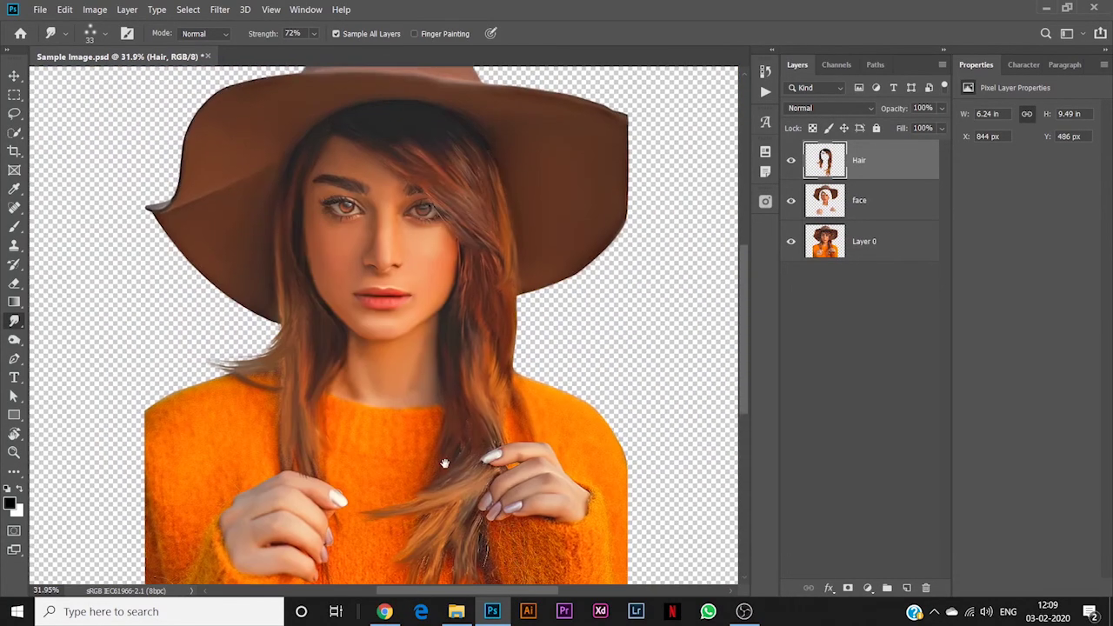
scroll(445, 464, down, 1)
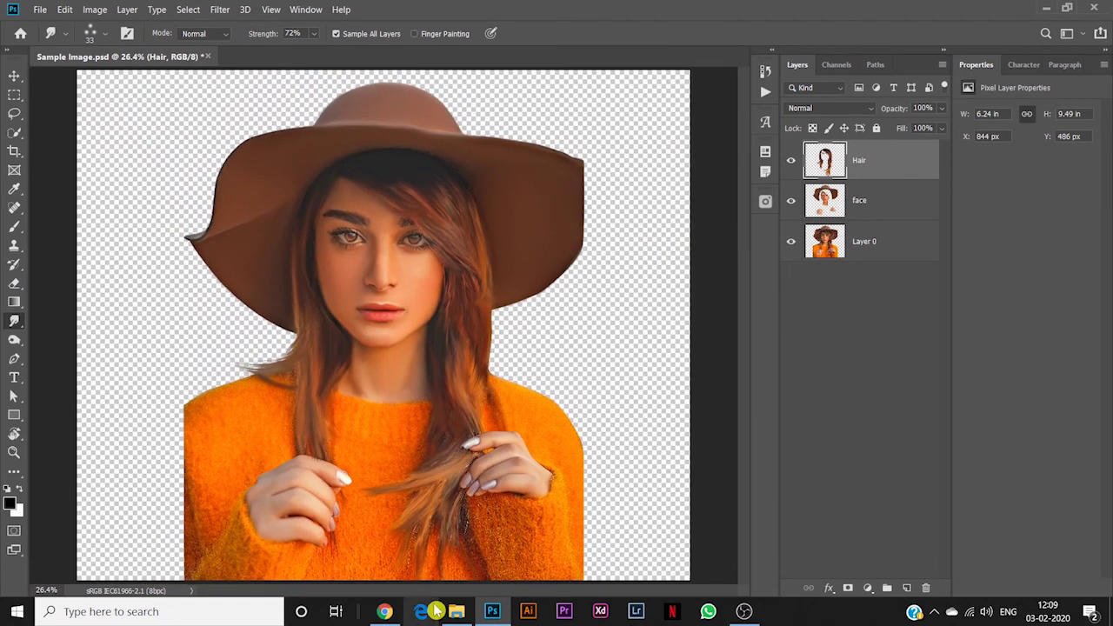